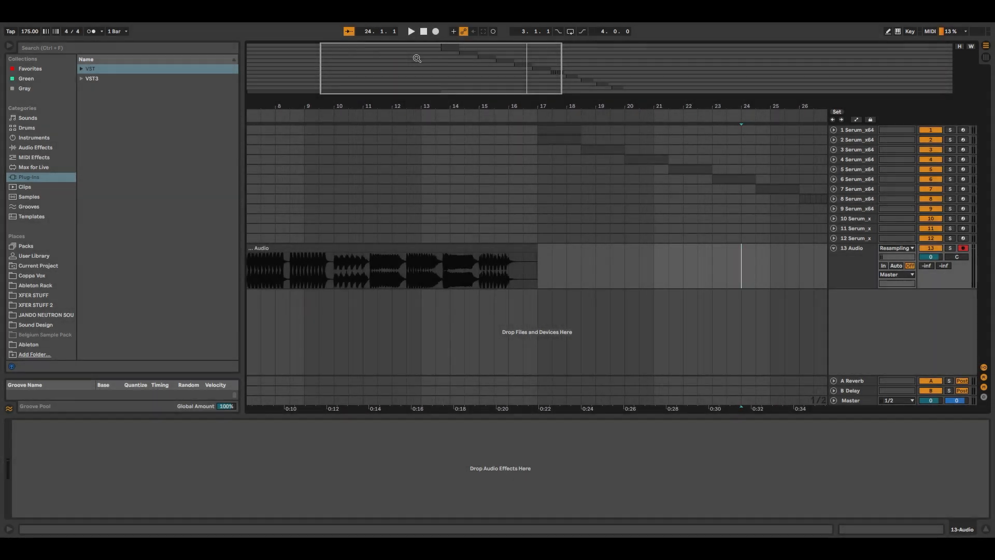
Select the recorded audio clip on the 13 Audio track for review
{"action": "left_click_drag", "start_coordinate": [464, 87], "coordinate": [437, 62]}
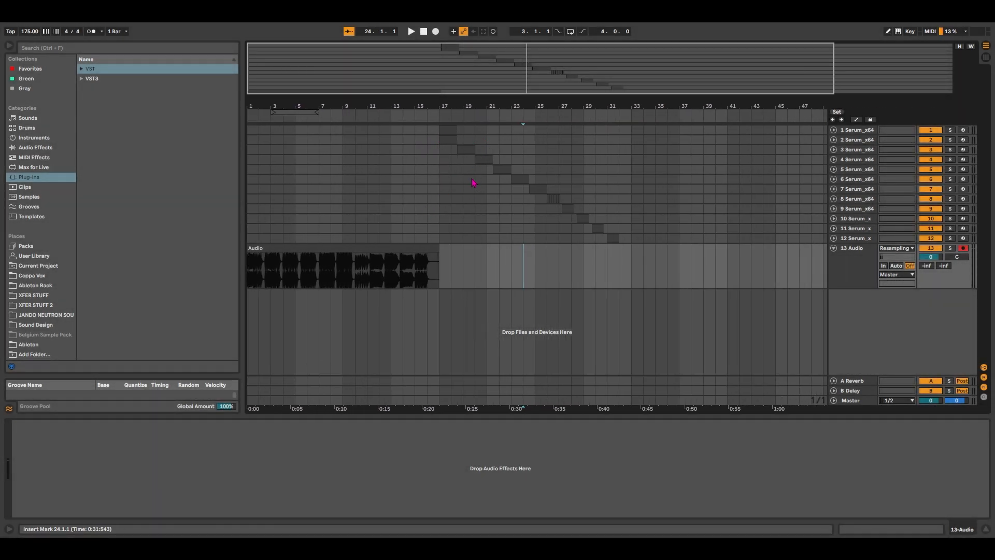
{"action": "left_click_drag", "start_coordinate": [353, 66], "coordinate": [318, 78]}
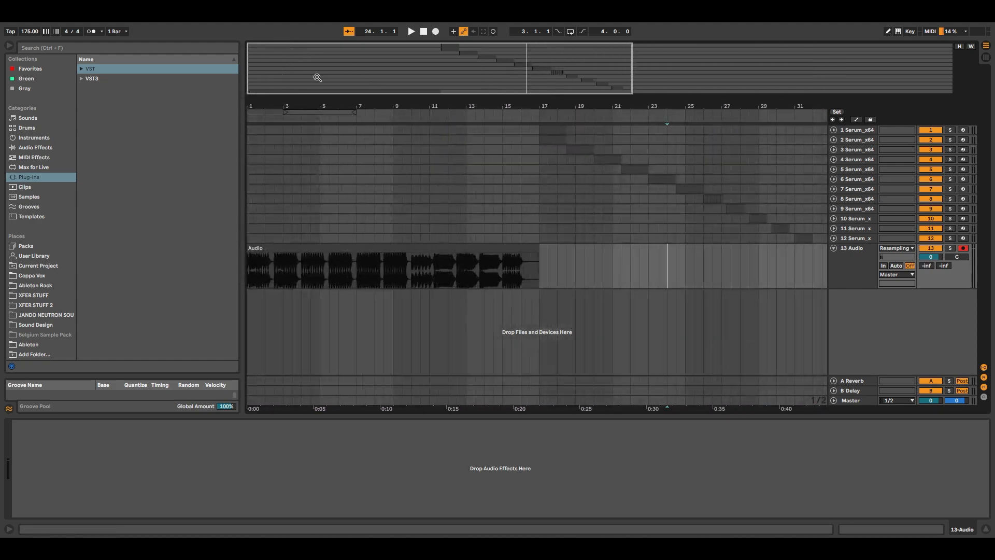
{"action": "left_click", "coordinate": [407, 251]}
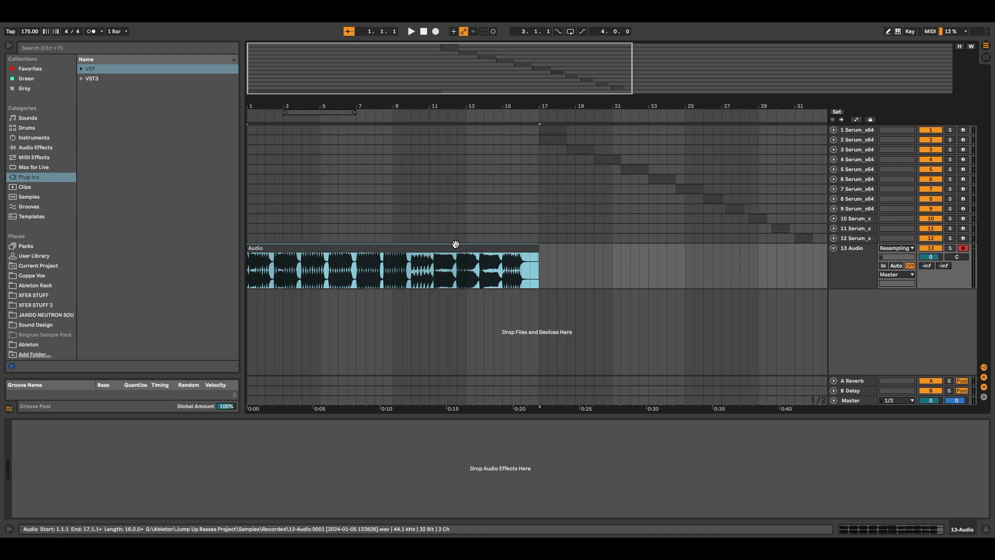
{"action": "left_click_drag", "start_coordinate": [304, 62], "coordinate": [280, 63]}
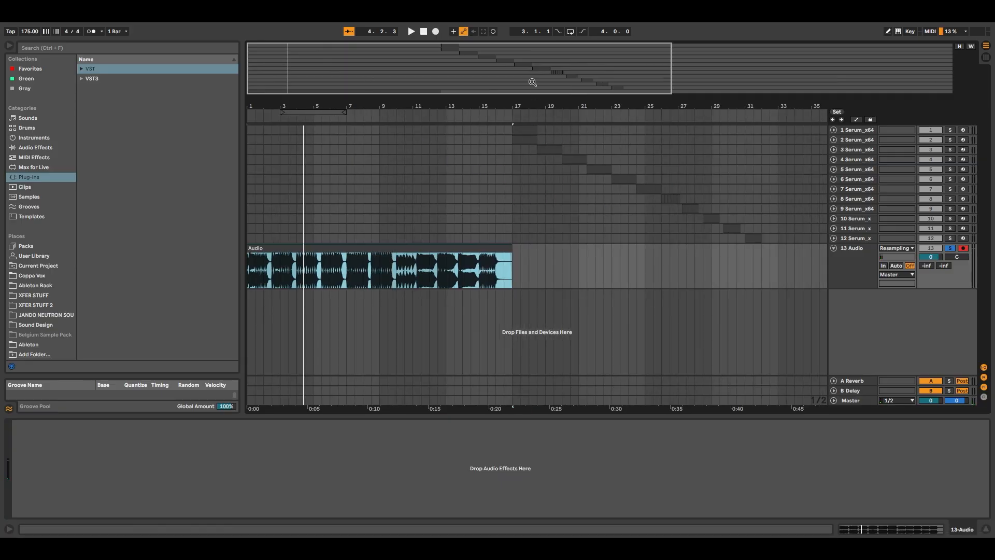
Select the first Serum track's clip at bar 17, solo and unfold that track, and play it back
{"action": "left_click_drag", "start_coordinate": [533, 83], "coordinate": [467, 111]}
{"action": "left_click", "coordinate": [426, 130]}
{"action": "left_click", "coordinate": [950, 130]}
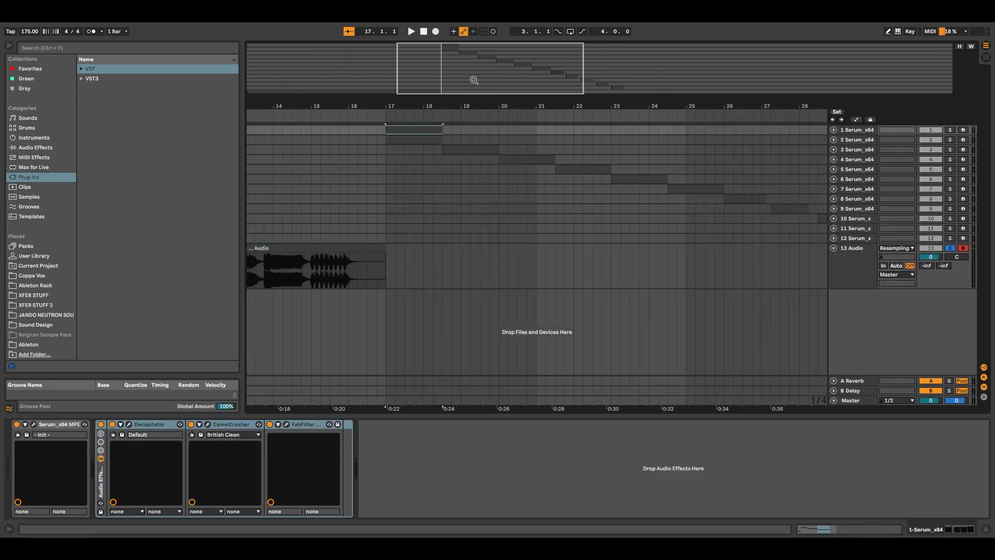
{"action": "left_click", "coordinate": [834, 130]}
{"action": "key", "text": "space"}
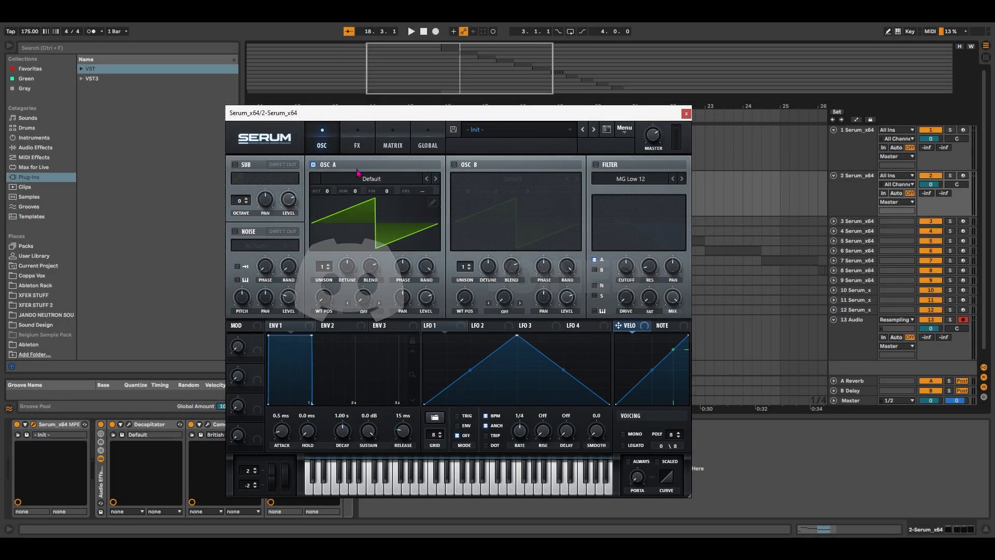
Enable oscillator B and the sub at octave -1, and turn both main oscillators' phase randomness fully down
{"action": "left_click", "coordinate": [454, 164]}
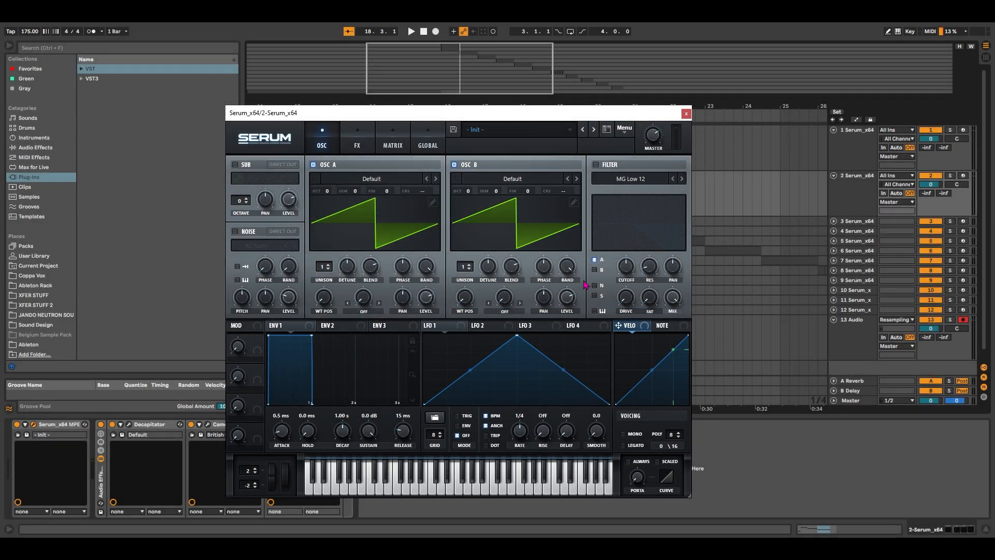
{"action": "left_click_drag", "start_coordinate": [570, 270], "coordinate": [565, 456]}
{"action": "left_click_drag", "start_coordinate": [426, 269], "coordinate": [430, 353]}
{"action": "left_click", "coordinate": [235, 164]}
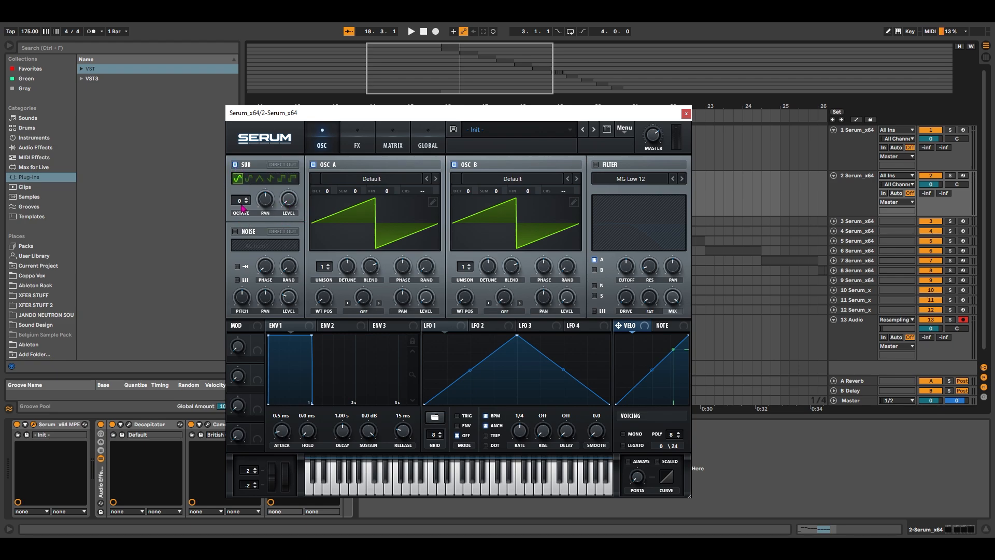
{"action": "left_click_drag", "start_coordinate": [240, 204], "coordinate": [241, 208]}
Load the HarmonicSeries wavetable in oscillator A, with wavetable position 6 and FM (From B) warp mode
{"action": "left_click", "coordinate": [379, 179]}
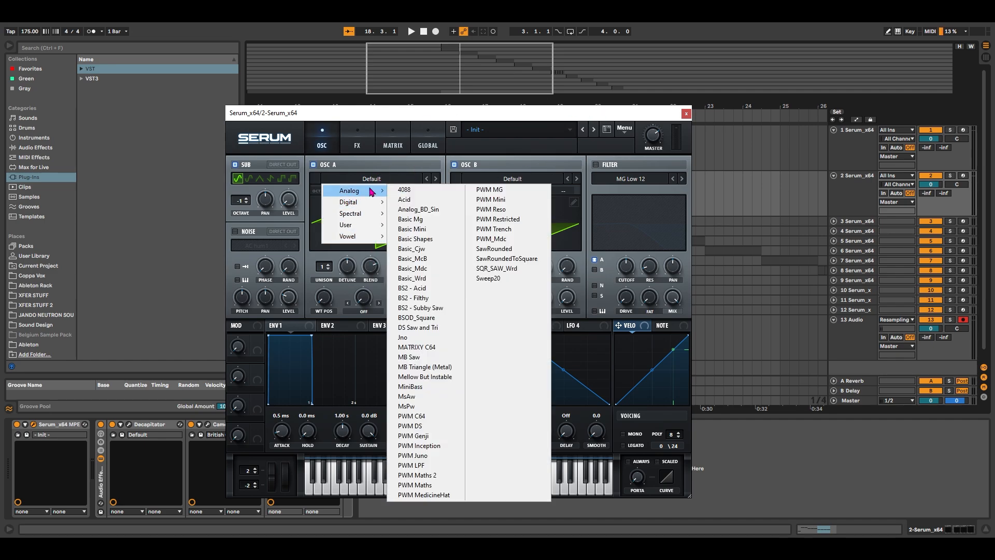
{"action": "mouse_move", "coordinate": [351, 191]}
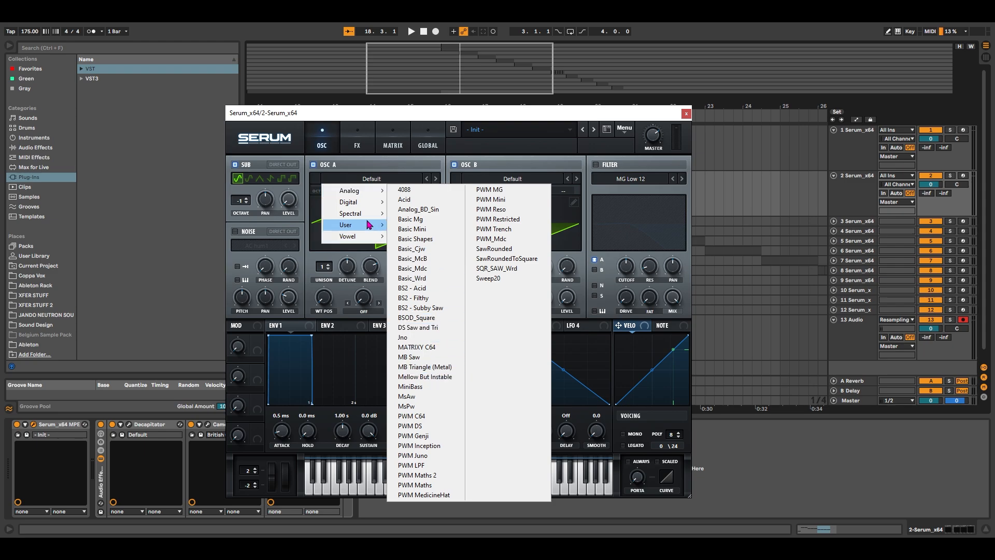
{"action": "left_click", "coordinate": [439, 497]}
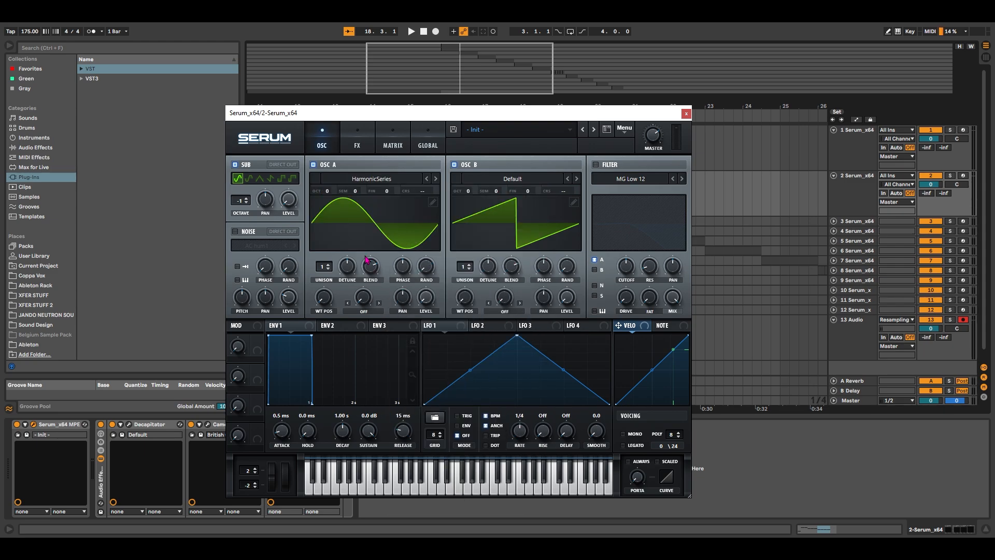
{"action": "left_click_drag", "start_coordinate": [331, 303], "coordinate": [333, 280]}
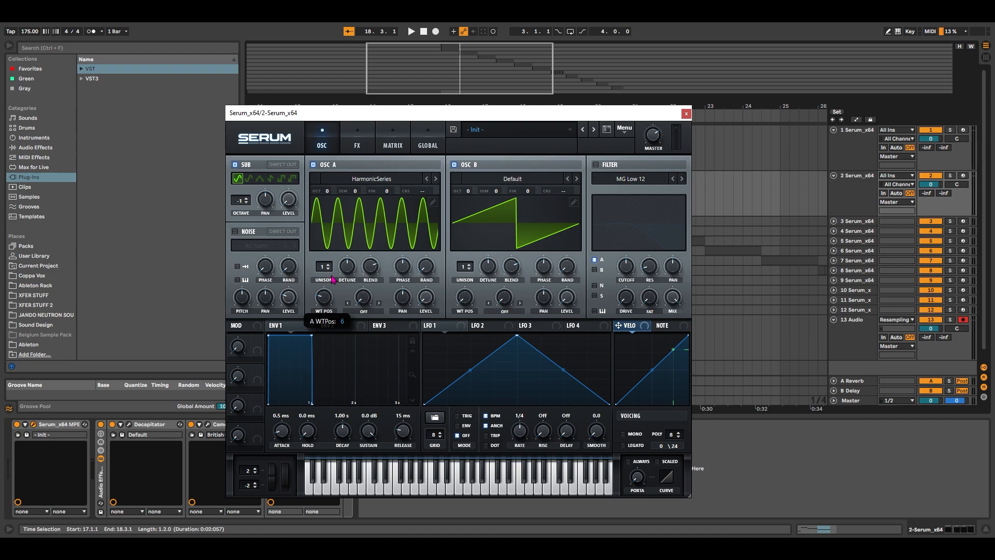
{"action": "left_click", "coordinate": [364, 311]}
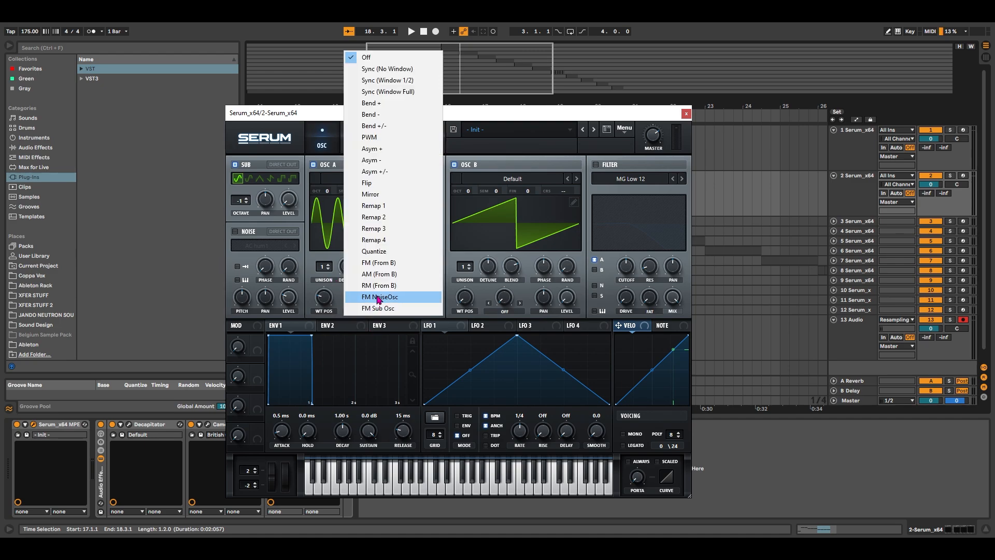
{"action": "left_click", "coordinate": [378, 263]}
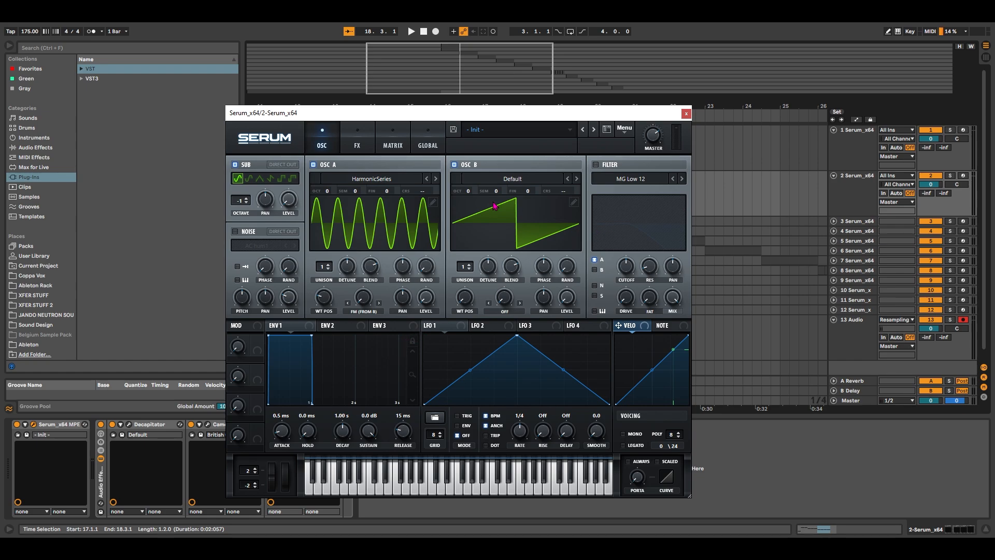
Load the Basic Shapes wavetable in oscillator B and move its wavetable position to the saw shape
{"action": "left_click", "coordinate": [525, 181]}
{"action": "mouse_move", "coordinate": [522, 191]}
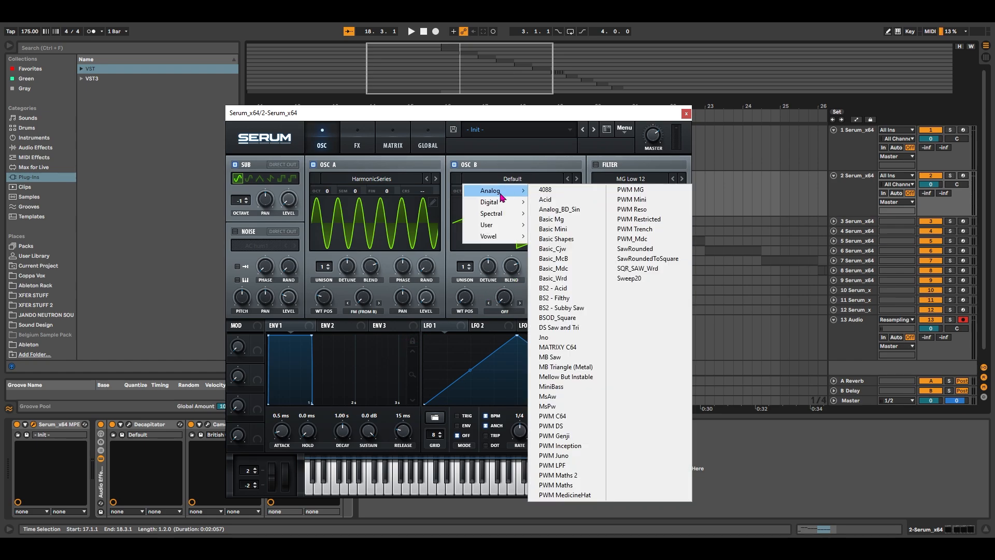
{"action": "left_click", "coordinate": [545, 261]}
{"action": "left_click_drag", "start_coordinate": [473, 286], "coordinate": [507, 240]}
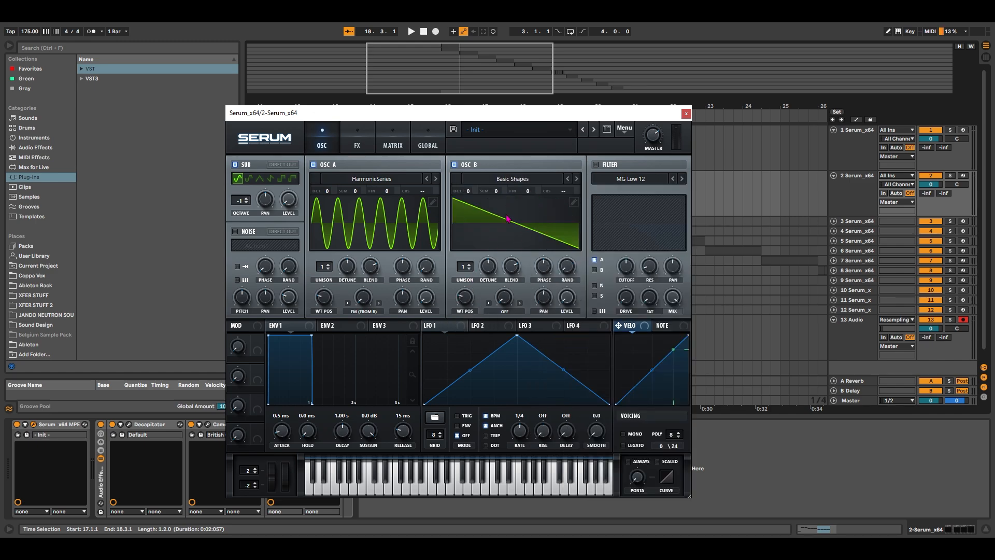
{"action": "left_click", "coordinate": [508, 219]}
{"action": "left_click", "coordinate": [508, 222]}
{"action": "left_click", "coordinate": [507, 221]}
{"action": "left_click", "coordinate": [507, 225]}
{"action": "left_click", "coordinate": [506, 228]}
{"action": "left_click", "coordinate": [505, 228]}
Enable the filter, choose the Phs 48+ type and lower its cutoff to 8 Hz
{"action": "left_click", "coordinate": [596, 164]}
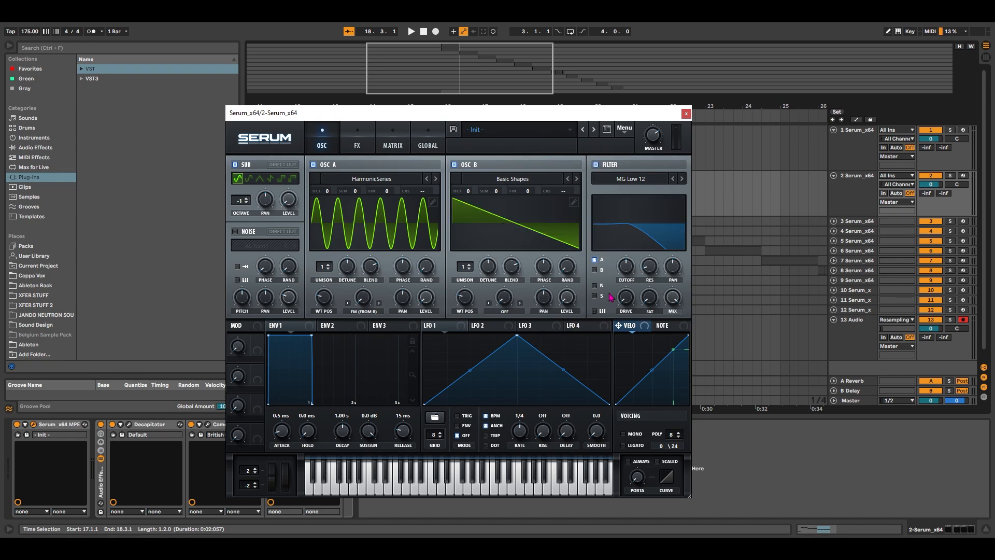
{"action": "left_click", "coordinate": [621, 182]}
{"action": "mouse_move", "coordinate": [631, 213]}
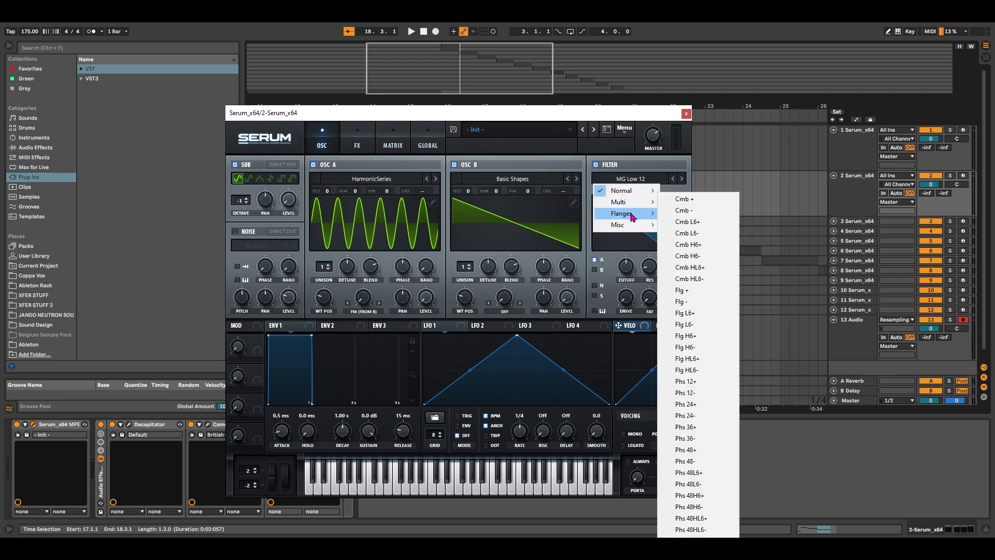
{"action": "left_click", "coordinate": [700, 450]}
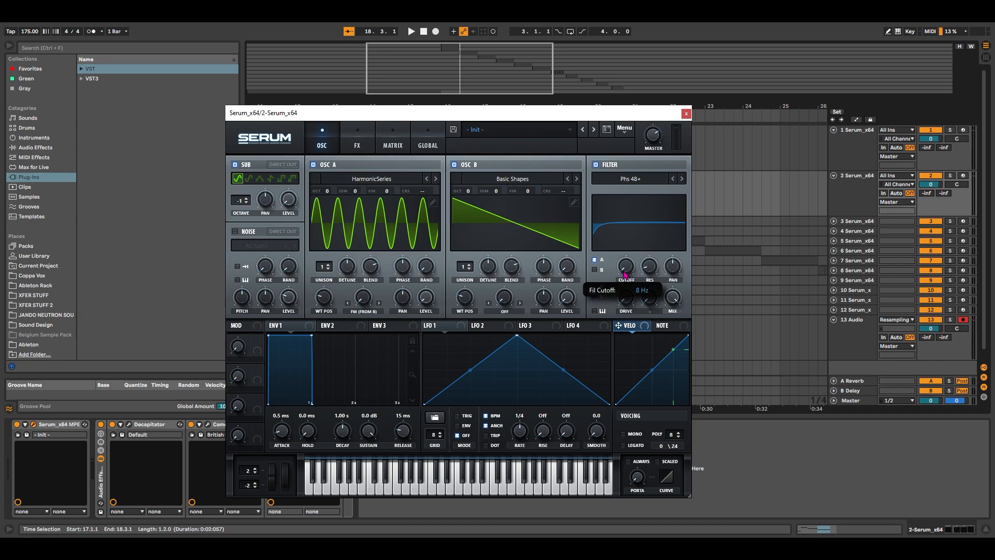
{"action": "left_click_drag", "start_coordinate": [624, 271], "coordinate": [625, 269]}
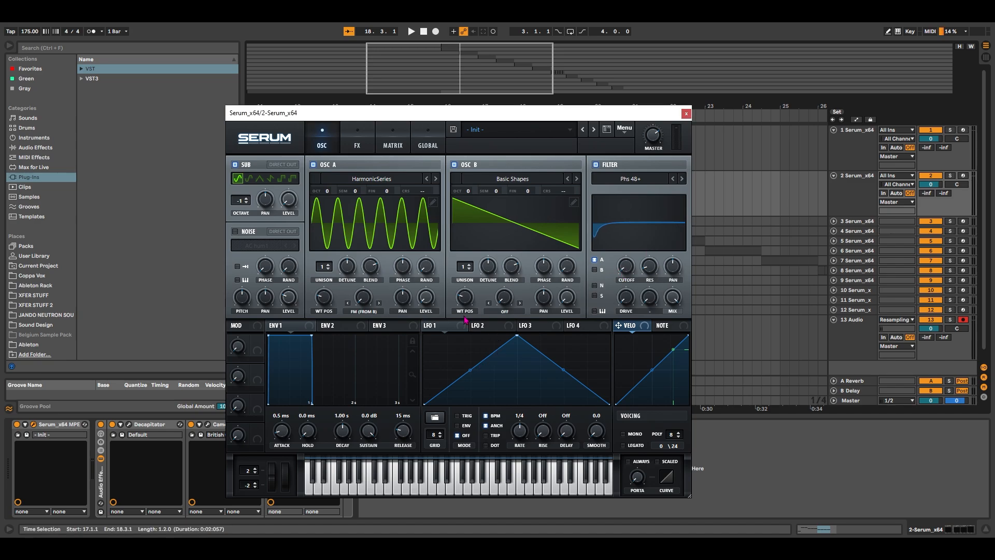
Assign LFO 2 to the filter cutoff, and LFO 1 to the levels of oscillator A and the sub
{"action": "left_click", "coordinate": [507, 327]}
{"action": "left_click_drag", "start_coordinate": [508, 328], "coordinate": [617, 259]}
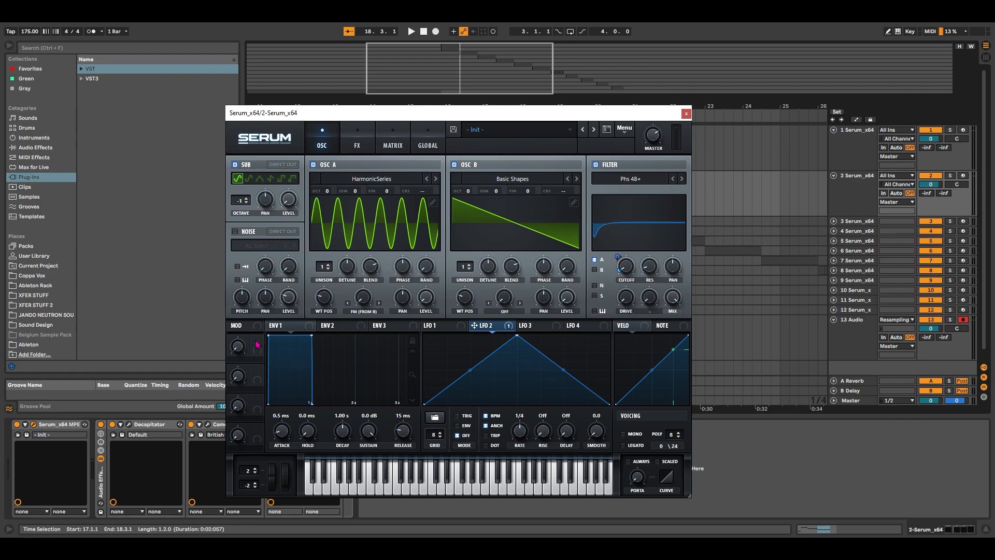
{"action": "left_click", "coordinate": [437, 325]}
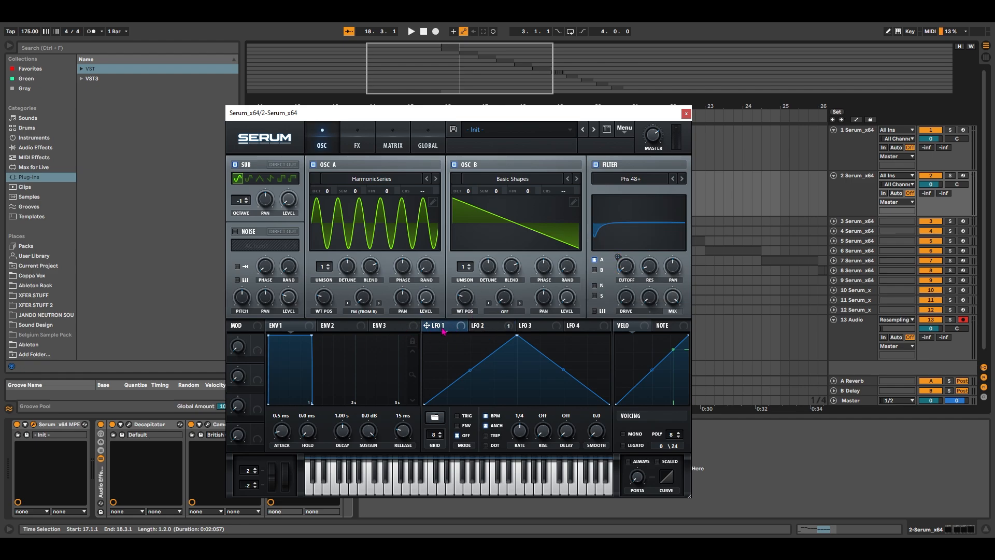
{"action": "left_click_drag", "start_coordinate": [443, 325], "coordinate": [415, 299]}
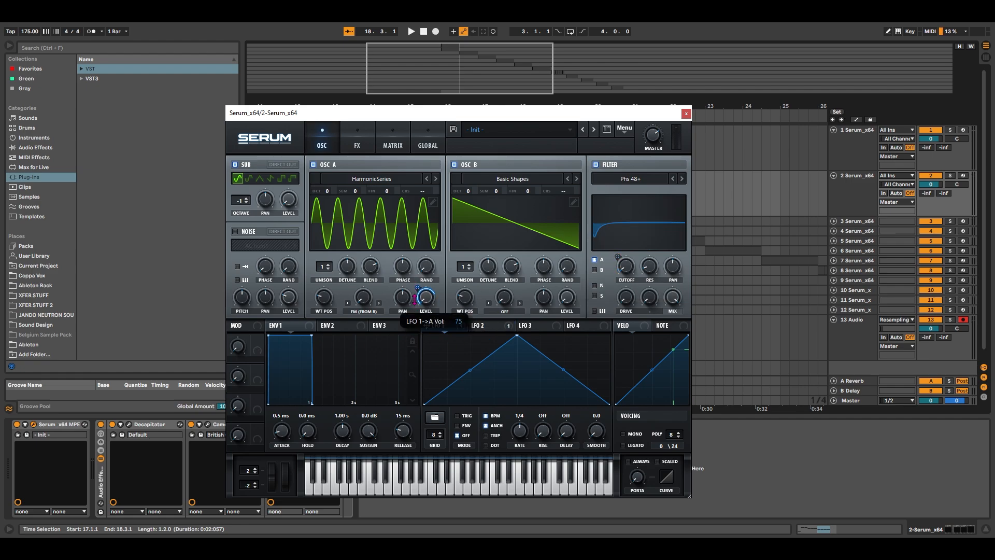
{"action": "left_click_drag", "start_coordinate": [449, 327], "coordinate": [279, 202]}
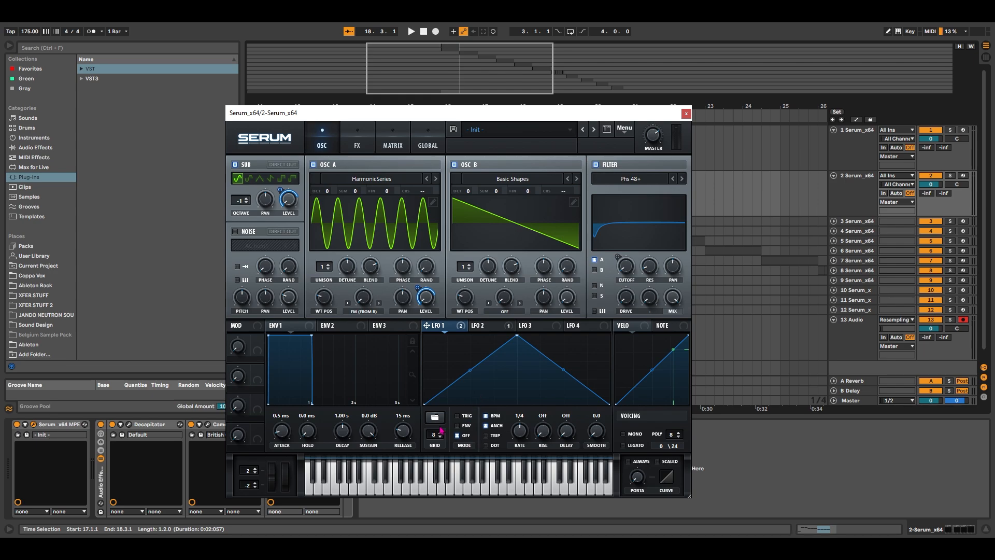
Set LFO 1 to Trig mode and reshape it into an early peak followed by a concave decay
{"action": "left_click", "coordinate": [457, 416]}
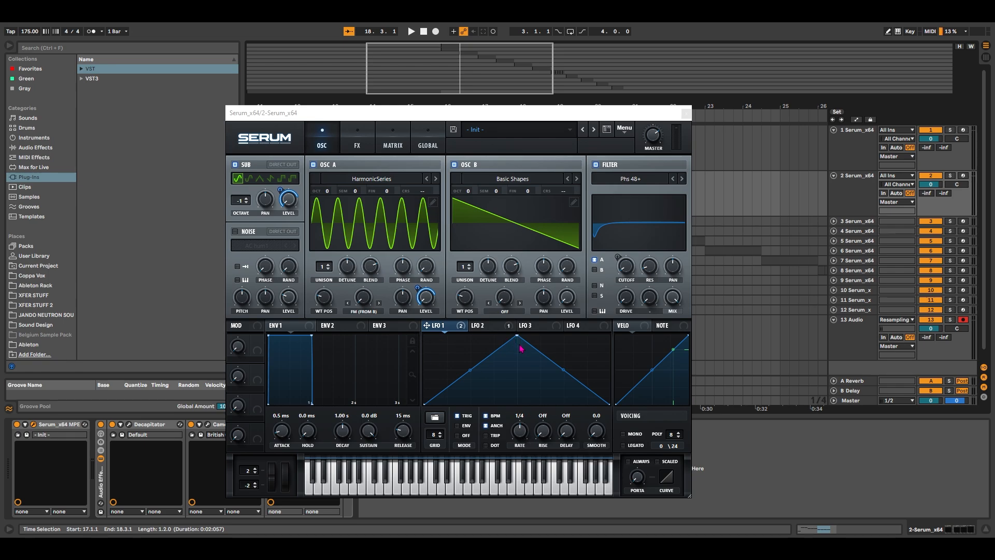
{"action": "left_click_drag", "start_coordinate": [518, 344], "coordinate": [434, 359]}
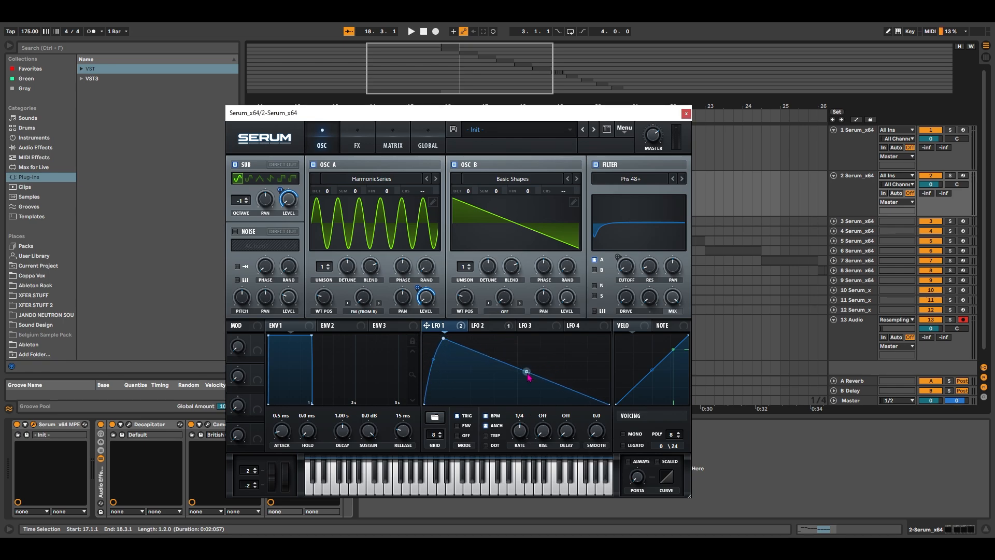
{"action": "left_click_drag", "start_coordinate": [527, 372], "coordinate": [528, 381]}
{"action": "left_click_drag", "start_coordinate": [446, 344], "coordinate": [448, 344]}
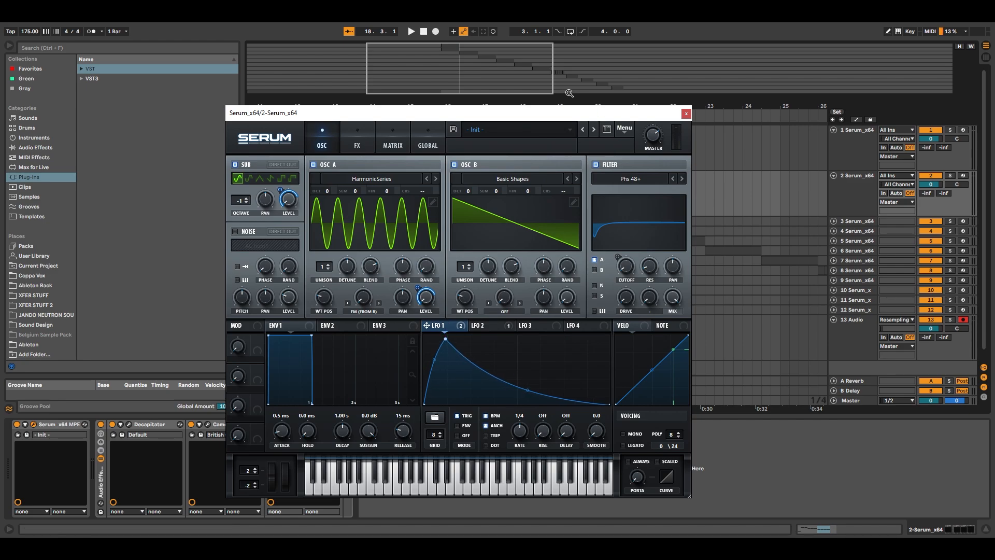
Play the clip briefly to audition the Serum patch with the shaped LFO 1
{"action": "left_click_drag", "start_coordinate": [554, 113], "coordinate": [577, 126]}
{"action": "key", "text": "space"}
{"action": "key", "text": "space"}
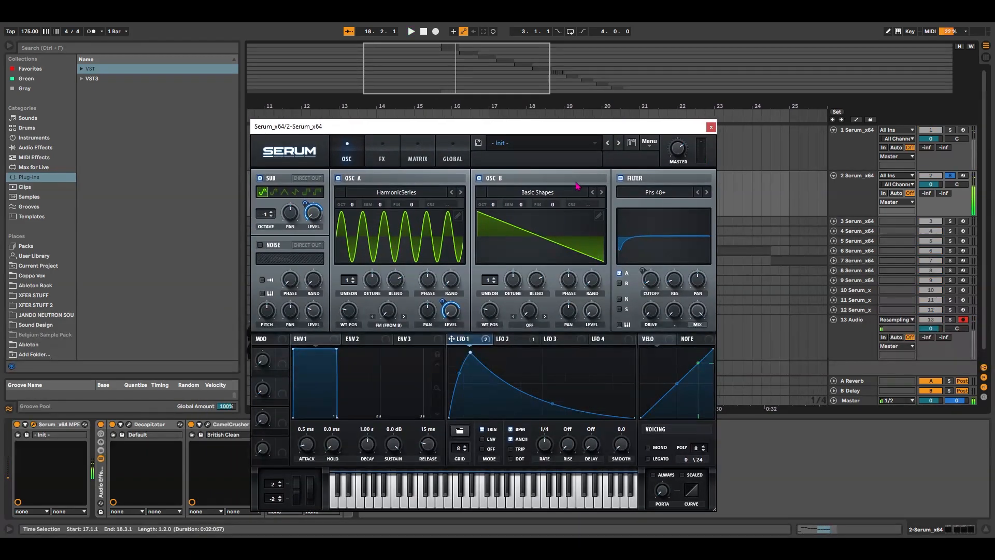
Set LFO 2's rate to 1/16 and its mode to Trig
{"action": "left_click", "coordinate": [509, 340]}
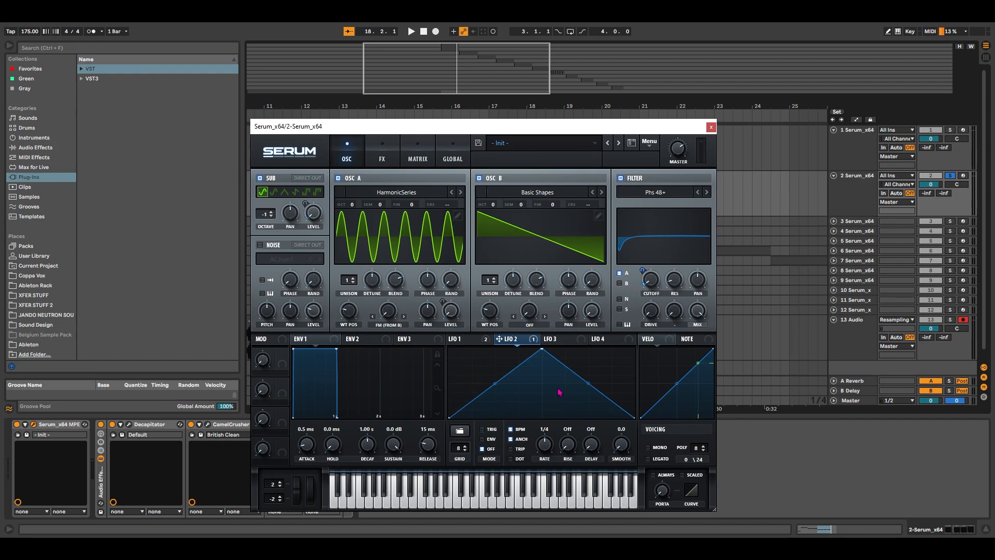
{"action": "left_click_drag", "start_coordinate": [546, 449], "coordinate": [553, 435]}
{"action": "left_click", "coordinate": [482, 429]}
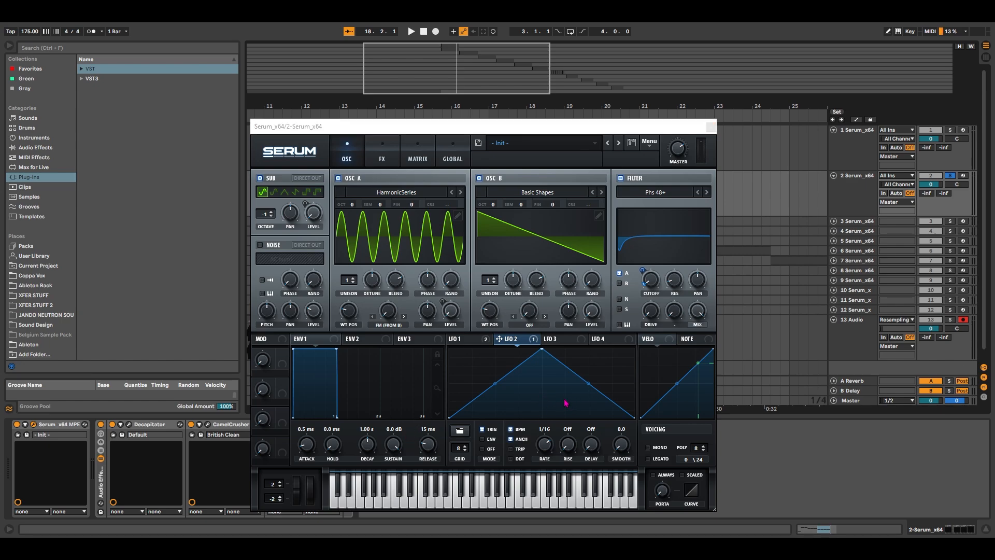
Enable the Hyper/Dimension, Distortion, Compressor and Filter effects in Serum's effects rack
{"action": "left_click", "coordinate": [383, 154]}
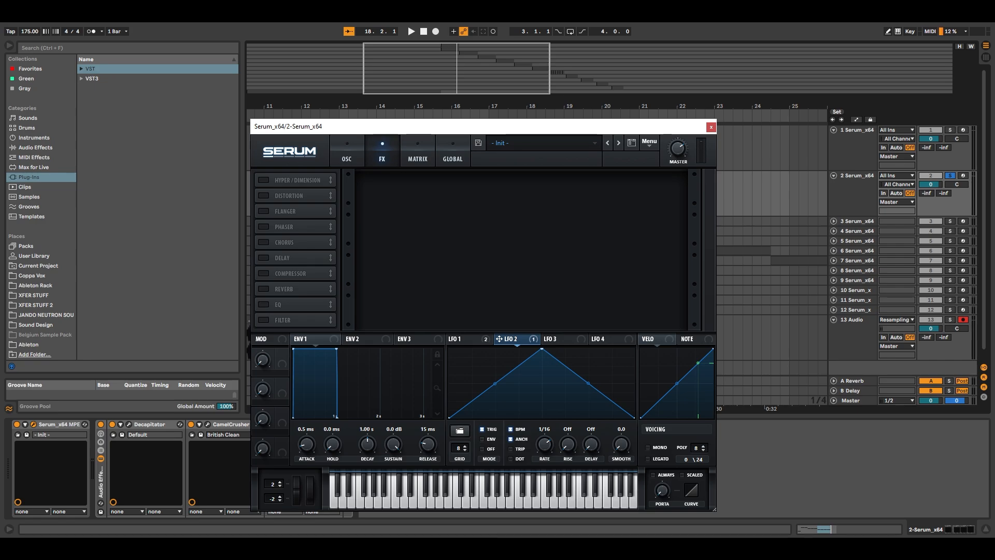
{"action": "left_click", "coordinate": [264, 179]}
{"action": "left_click", "coordinate": [268, 196]}
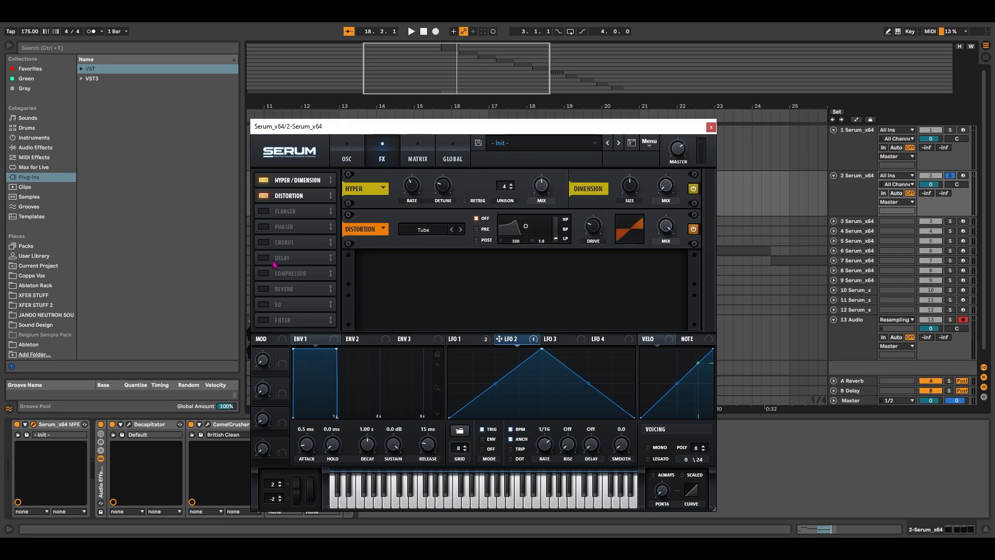
{"action": "left_click", "coordinate": [265, 273]}
{"action": "left_click", "coordinate": [265, 320]}
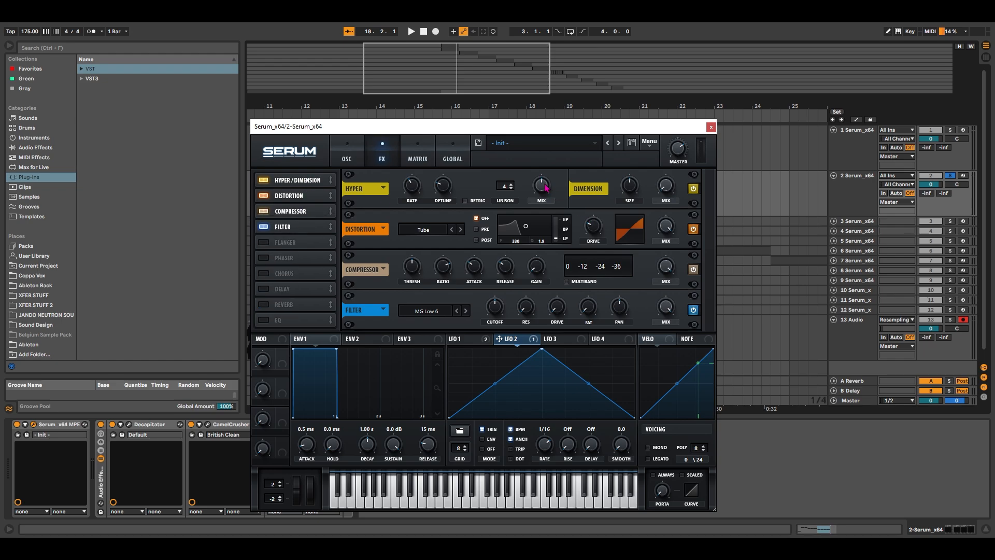
Adjust the effects by turning down the Dimension size, choosing Stomp Box distortion and raising the compressor gain
{"action": "left_click_drag", "start_coordinate": [630, 185], "coordinate": [631, 218]}
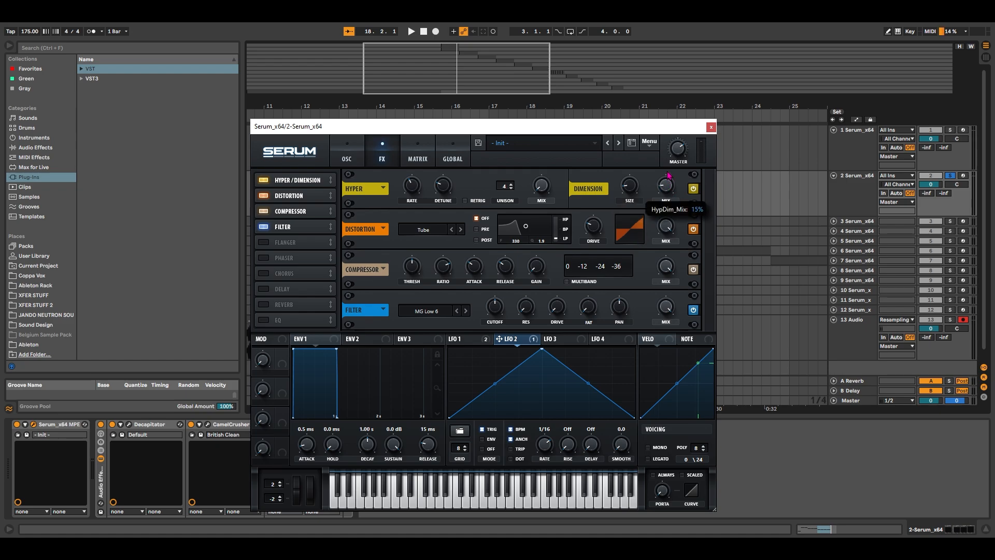
{"action": "left_click", "coordinate": [430, 231]}
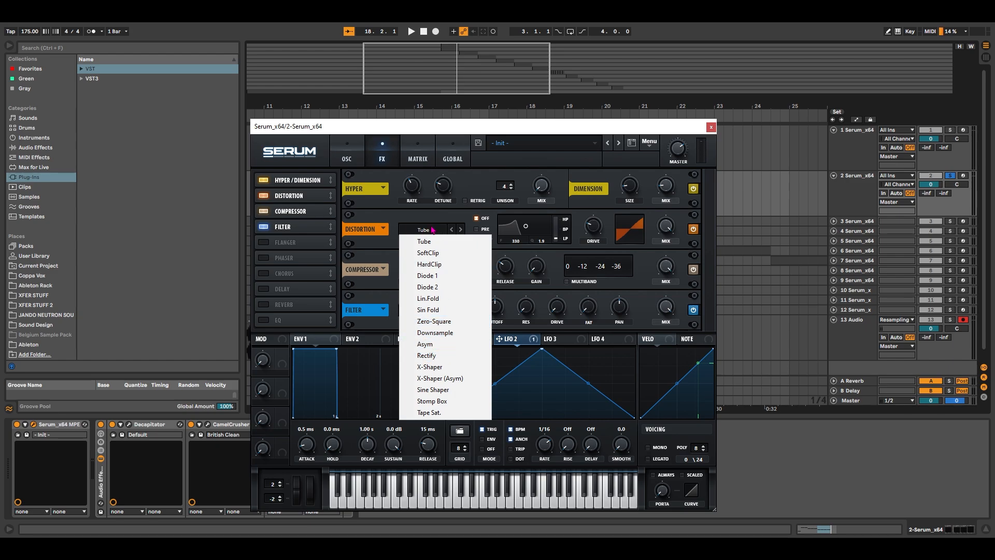
{"action": "left_click", "coordinate": [447, 403]}
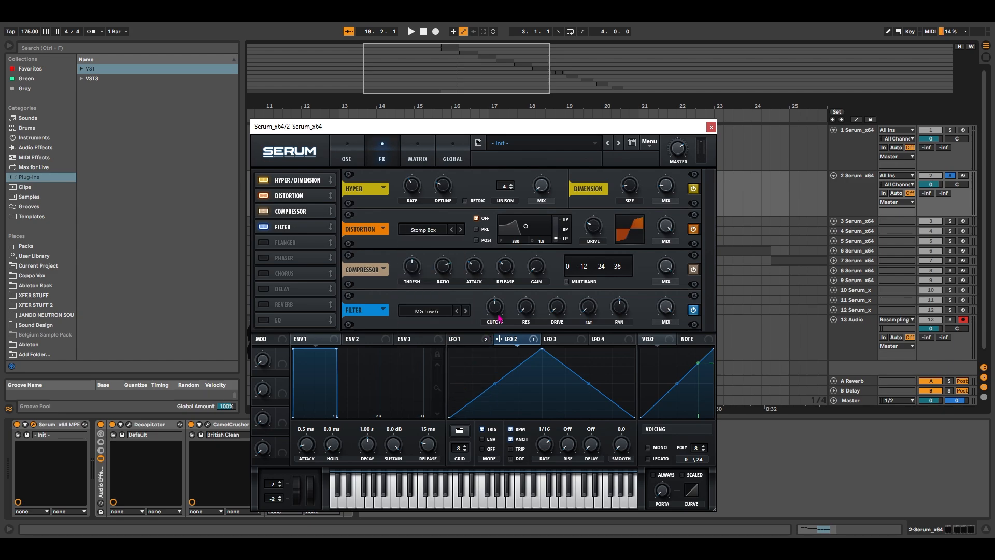
{"action": "left_click_drag", "start_coordinate": [542, 271], "coordinate": [543, 243]}
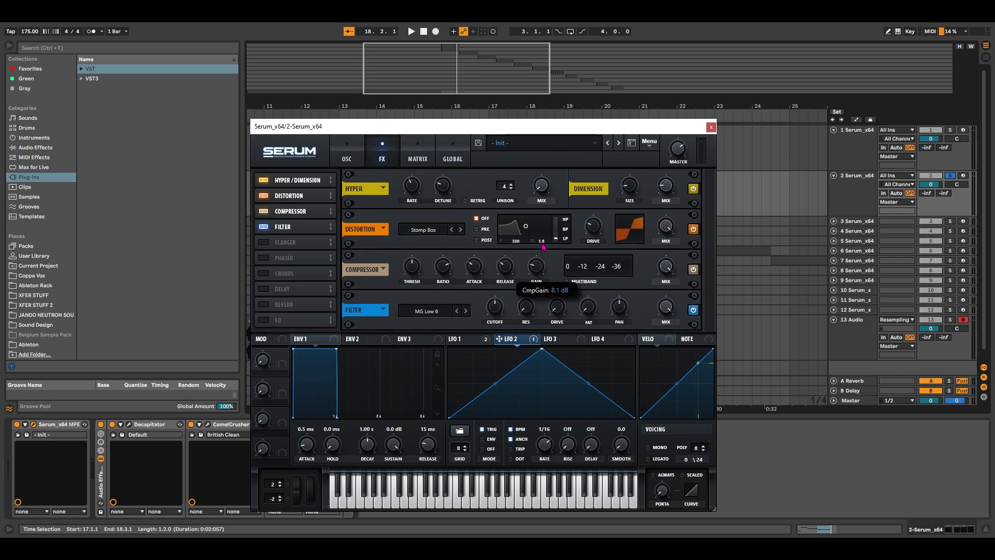
Set the effects-rack filter to Phs 48+, with cutoff at about 106 Hz and resonance at about 78%
{"action": "left_click", "coordinate": [432, 312]}
{"action": "mouse_move", "coordinate": [429, 347]}
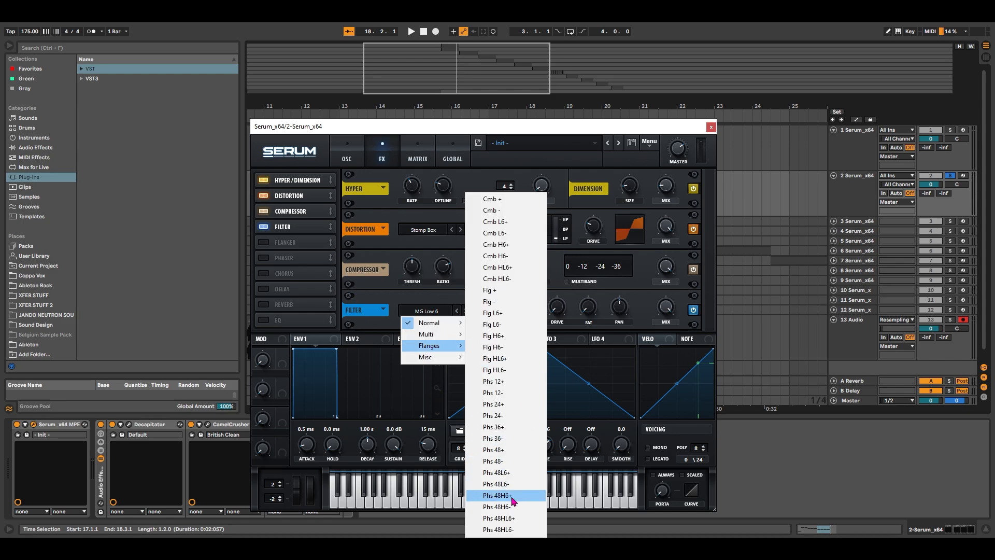
{"action": "left_click", "coordinate": [521, 455]}
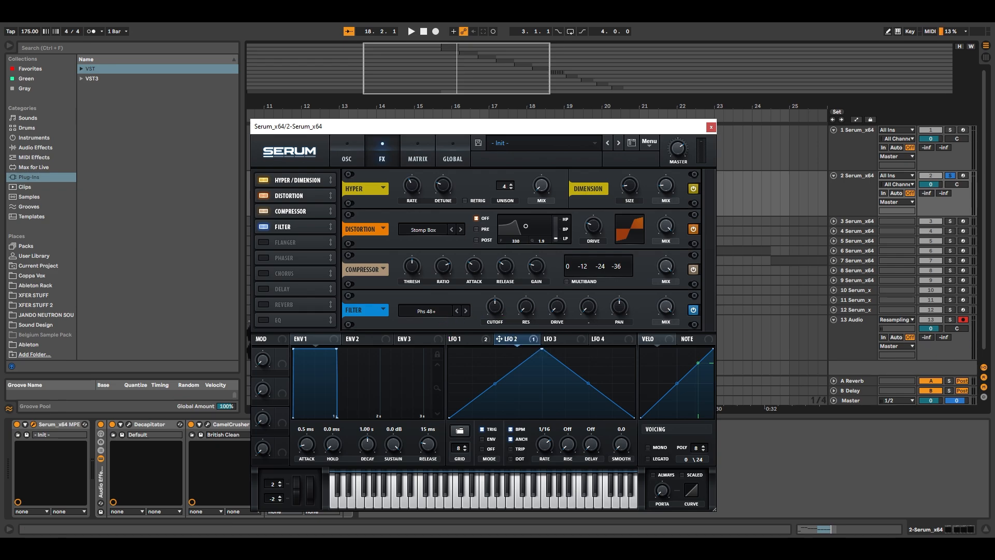
{"action": "left_click_drag", "start_coordinate": [496, 308], "coordinate": [502, 331]}
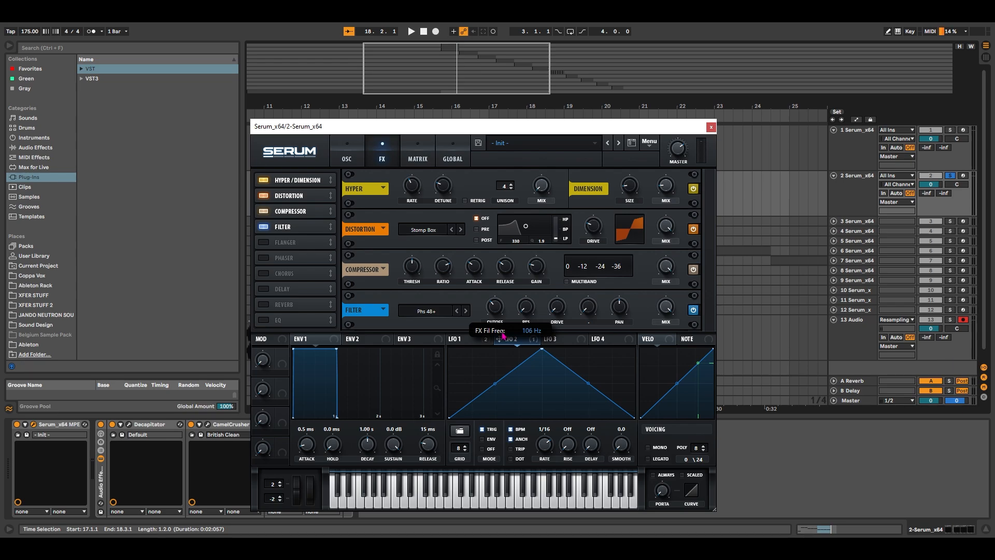
{"action": "left_click_drag", "start_coordinate": [502, 334], "coordinate": [531, 290]}
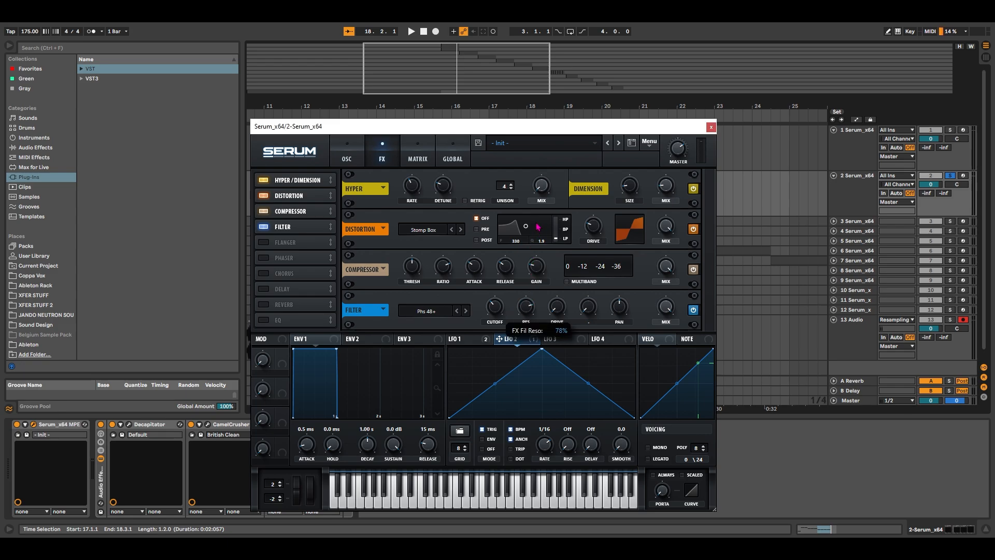
{"action": "left_click_drag", "start_coordinate": [537, 224], "coordinate": [537, 224]}
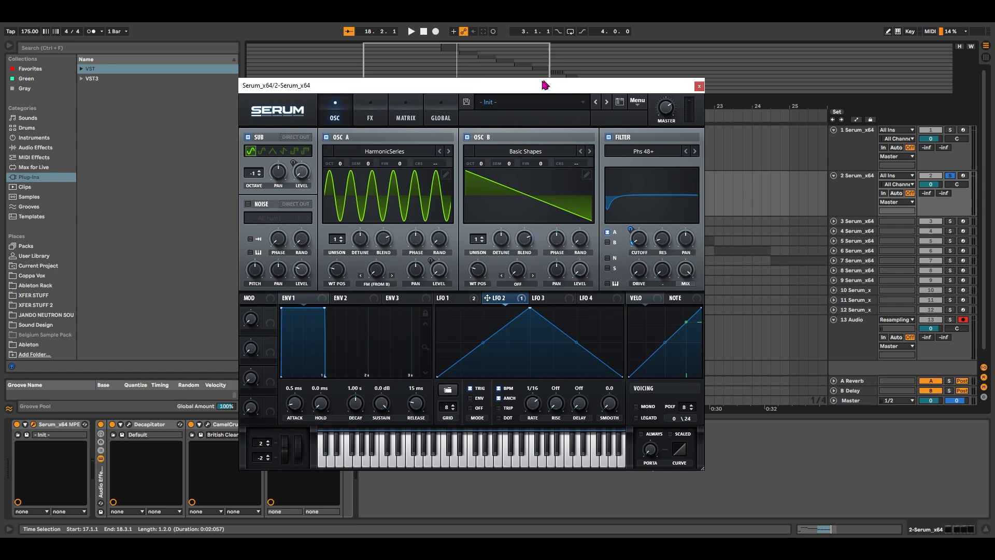
Return to Serum's oscillator page and play the clip briefly to audition the patch with the phaser effect
{"action": "left_click_drag", "start_coordinate": [545, 84], "coordinate": [632, 121]}
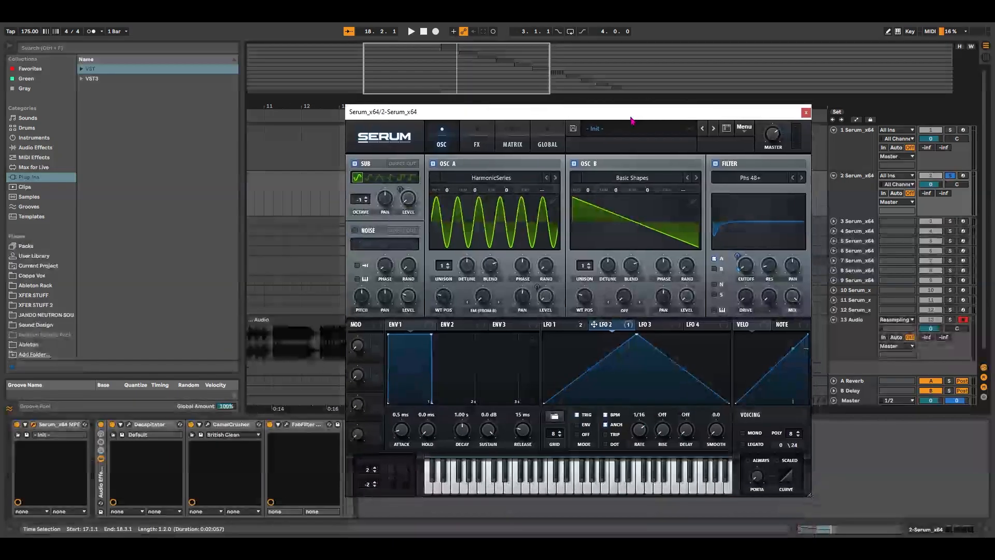
{"action": "key", "text": "space"}
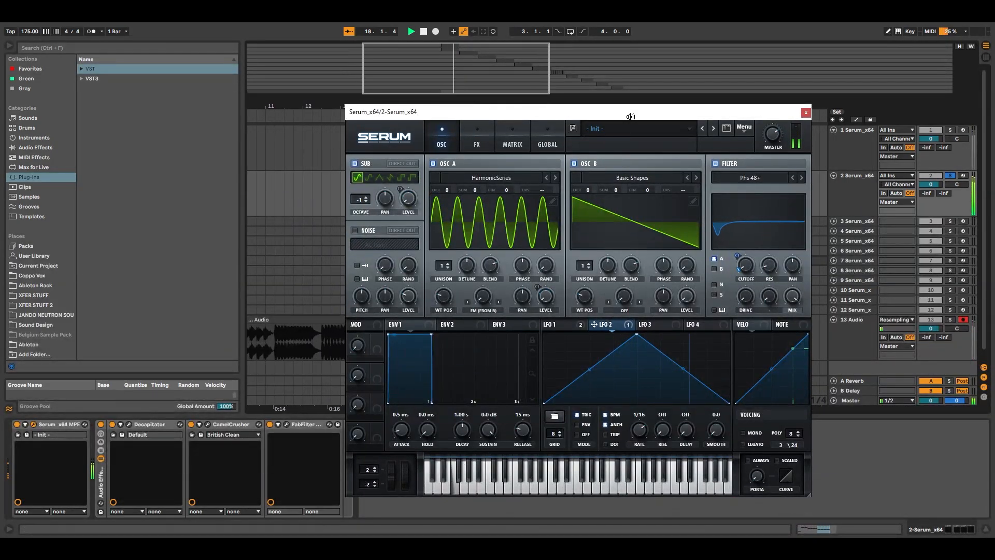
{"action": "key", "text": "space"}
Compare the clip's sound with the audio effect rack bypassed and with it re-enabled
{"action": "left_click", "coordinate": [101, 424]}
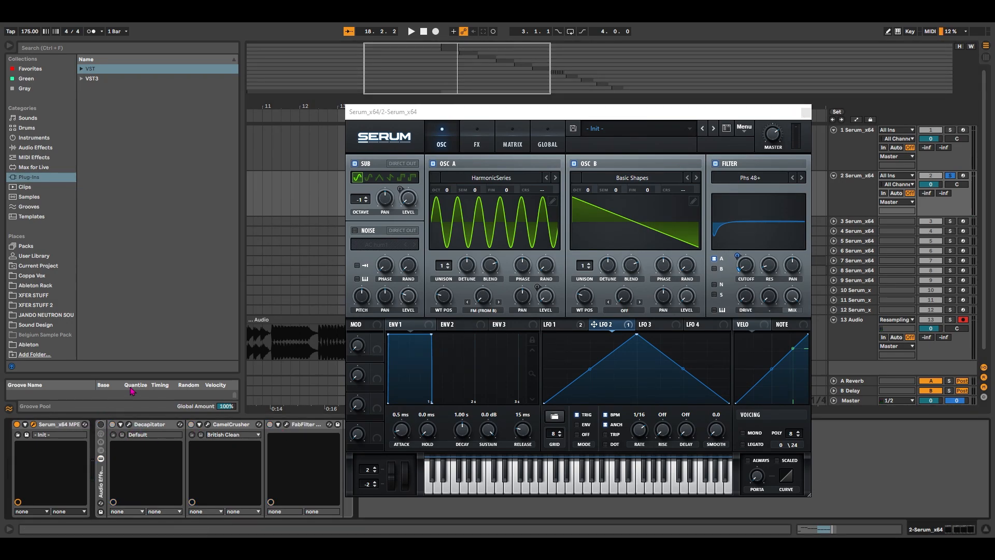
{"action": "key", "text": "space"}
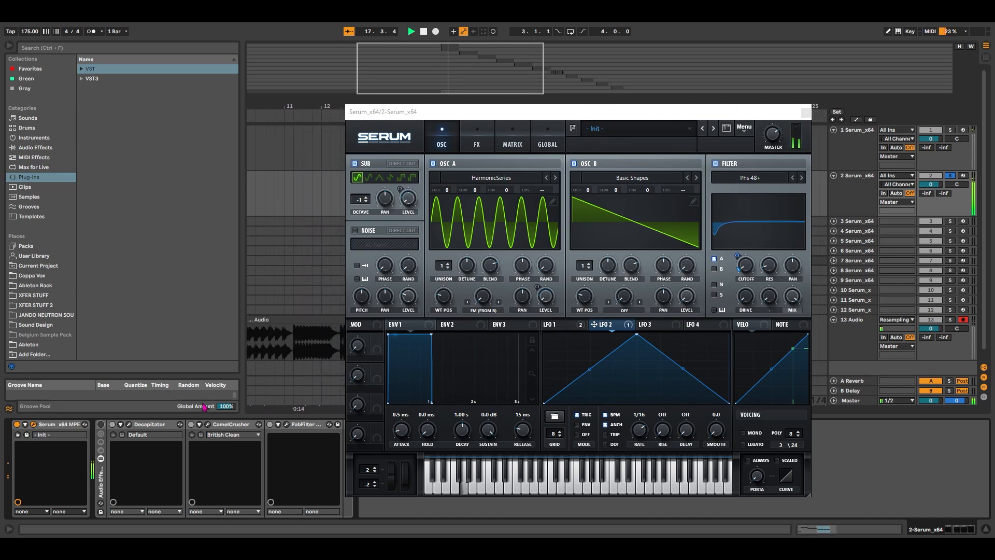
{"action": "key", "text": "space"}
{"action": "left_click", "coordinate": [101, 424]}
{"action": "key", "text": "space"}
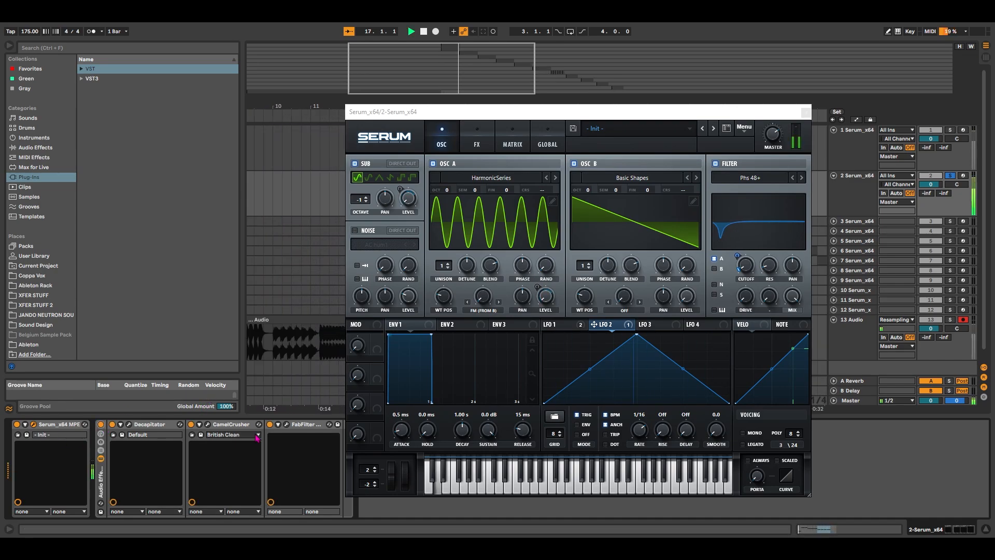
{"action": "key", "text": "space"}
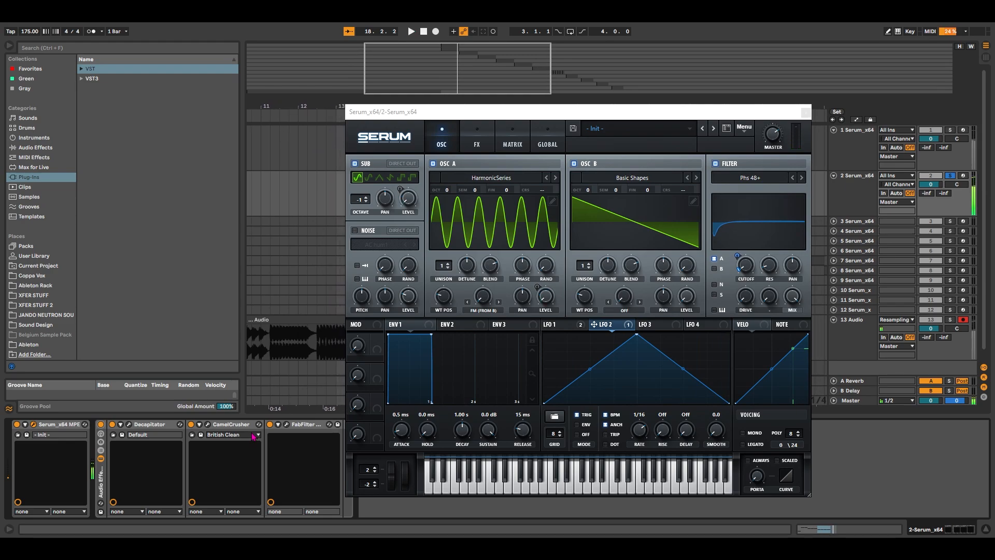
Open the Decapitator, CamelCrusher and FabFilter Pro-R plug-ins and arrange their windows apart to examine their settings
{"action": "left_click", "coordinate": [155, 426]}
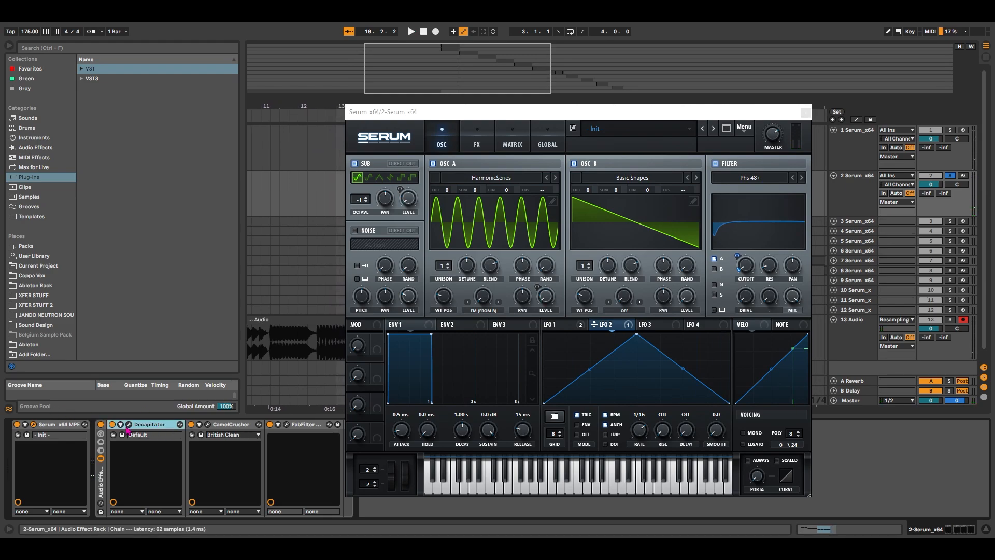
{"action": "left_click", "coordinate": [129, 424]}
{"action": "left_click_drag", "start_coordinate": [518, 128], "coordinate": [211, 55]}
{"action": "left_click", "coordinate": [207, 425]}
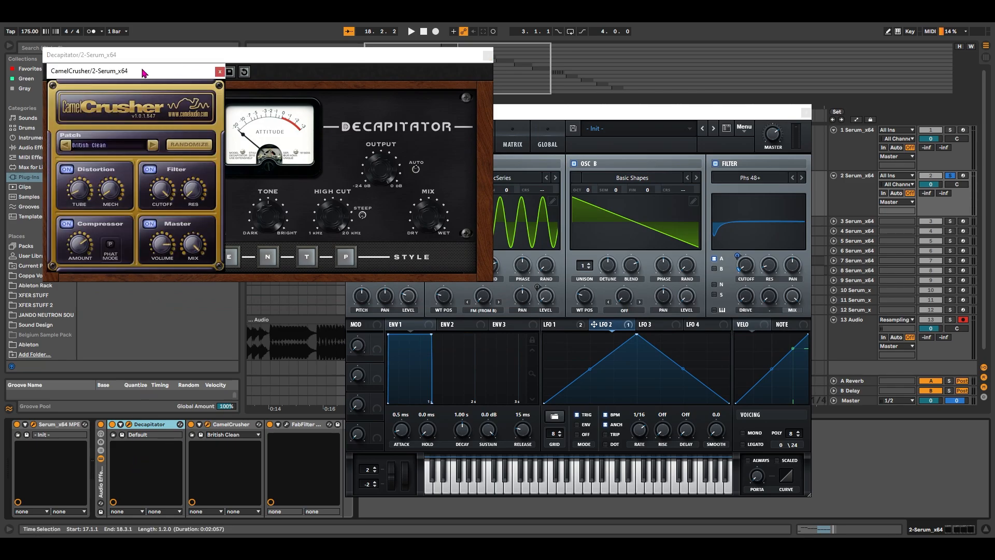
{"action": "left_click_drag", "start_coordinate": [144, 73], "coordinate": [149, 299]}
{"action": "left_click", "coordinate": [285, 425]}
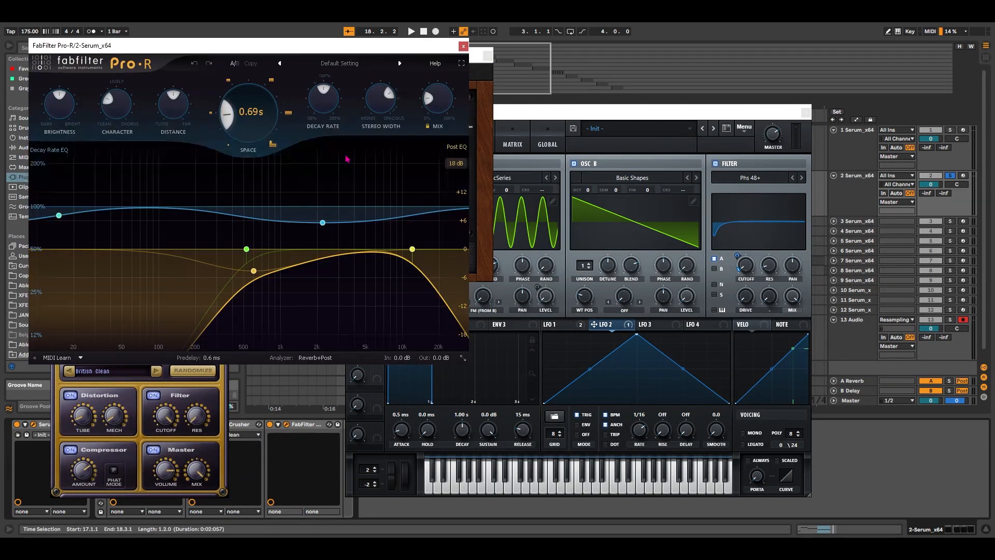
{"action": "left_click_drag", "start_coordinate": [261, 47], "coordinate": [684, 124]}
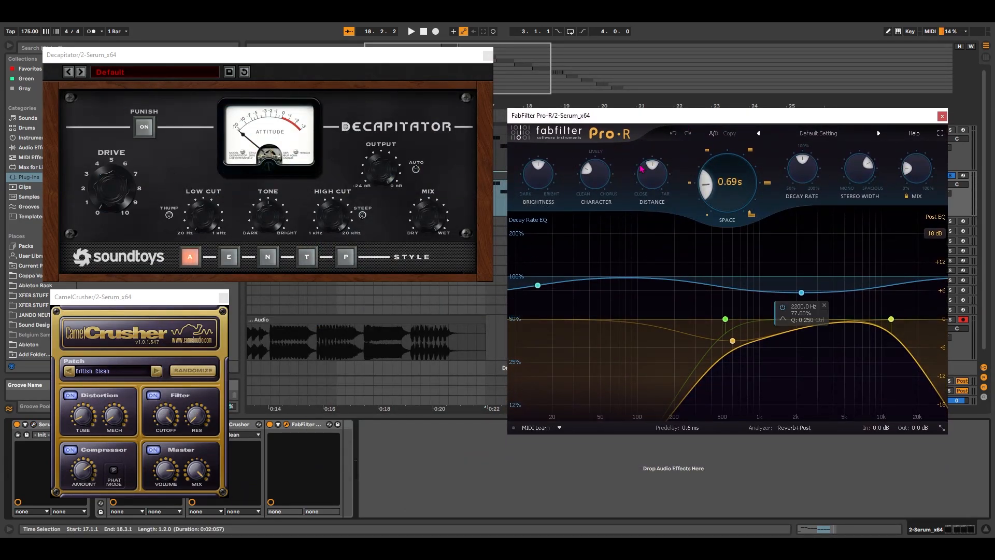
Close the three effect plug-in windows and reopen Serum on the second track
{"action": "left_click", "coordinate": [942, 116]}
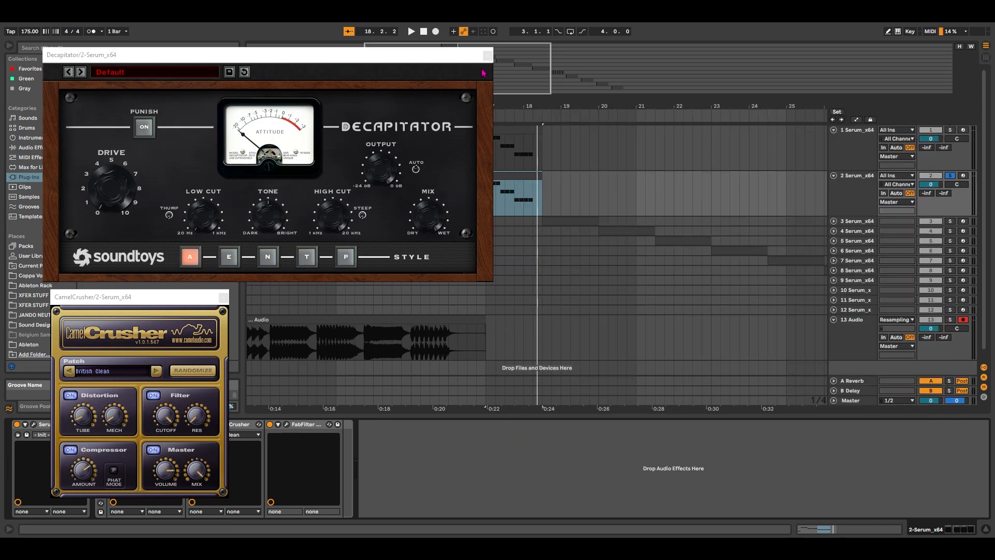
{"action": "left_click", "coordinate": [487, 55]}
{"action": "left_click", "coordinate": [224, 298]}
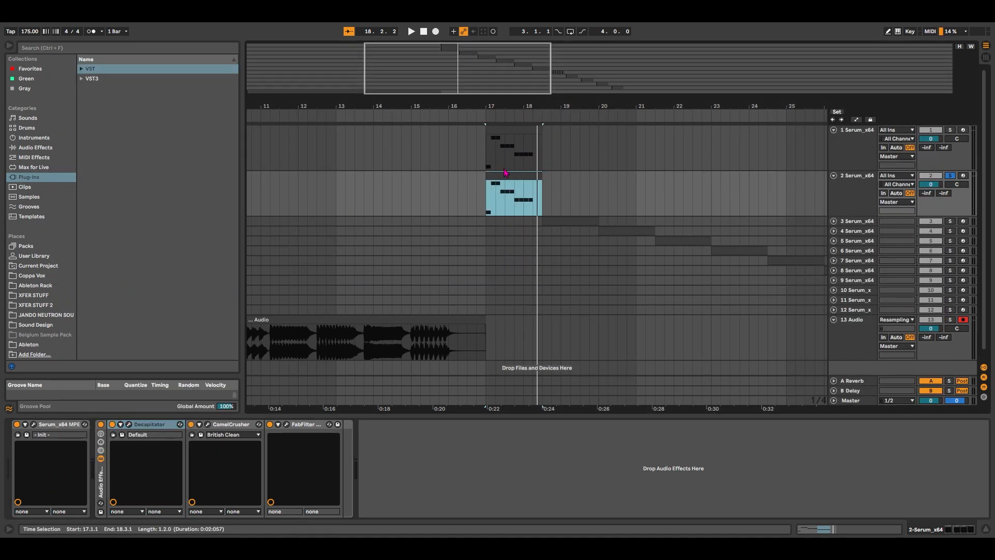
{"action": "left_click_drag", "start_coordinate": [451, 79], "coordinate": [451, 103]}
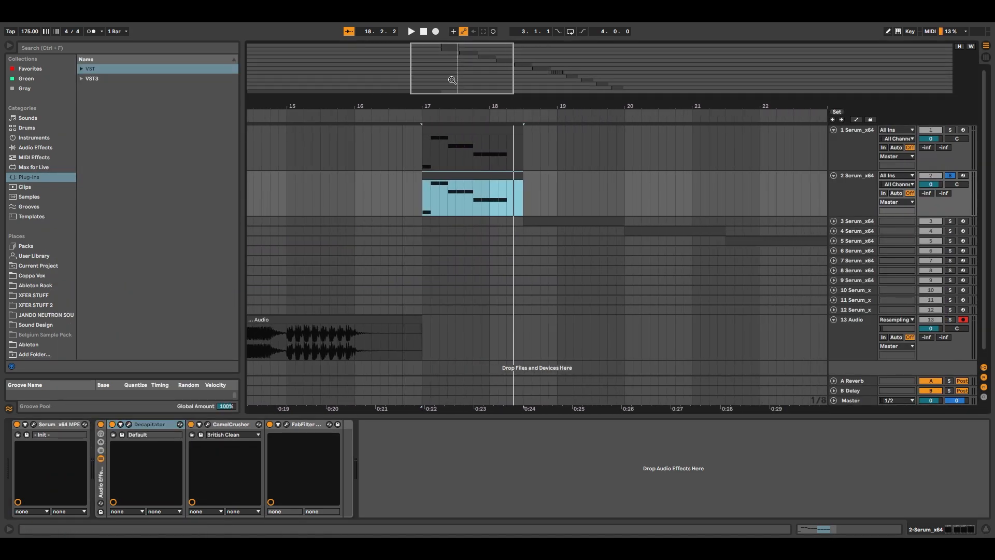
{"action": "left_click", "coordinate": [33, 424]}
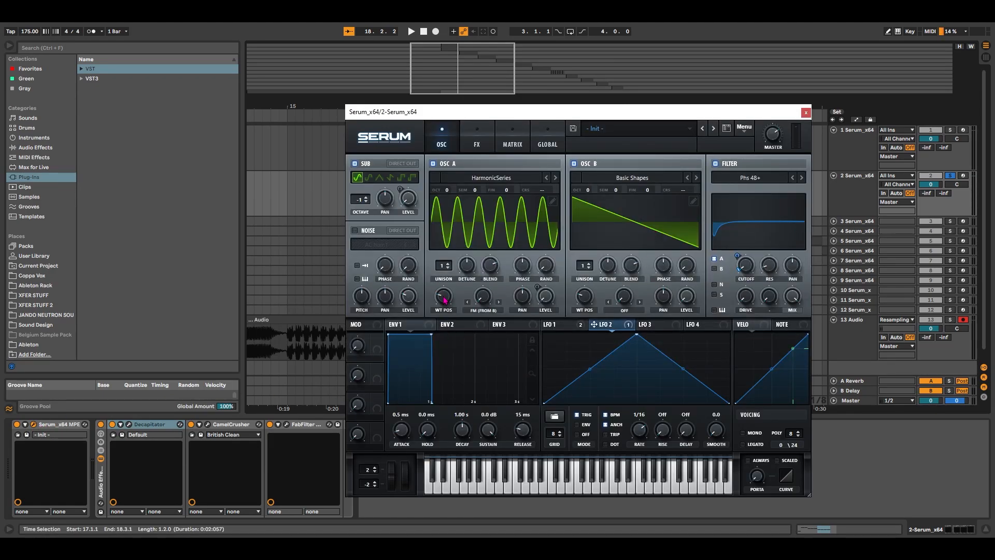
Try oscillator A's wavetable position on the playing clip and audition it again with LFO 1 displayed
{"action": "key", "text": "space"}
{"action": "mouse_move", "coordinate": [444, 297]}
{"action": "left_mouse_down"}
{"action": "mouse_move", "coordinate": [449, 310]}
{"action": "mouse_move", "coordinate": [451, 302]}
{"action": "left_mouse_up"}
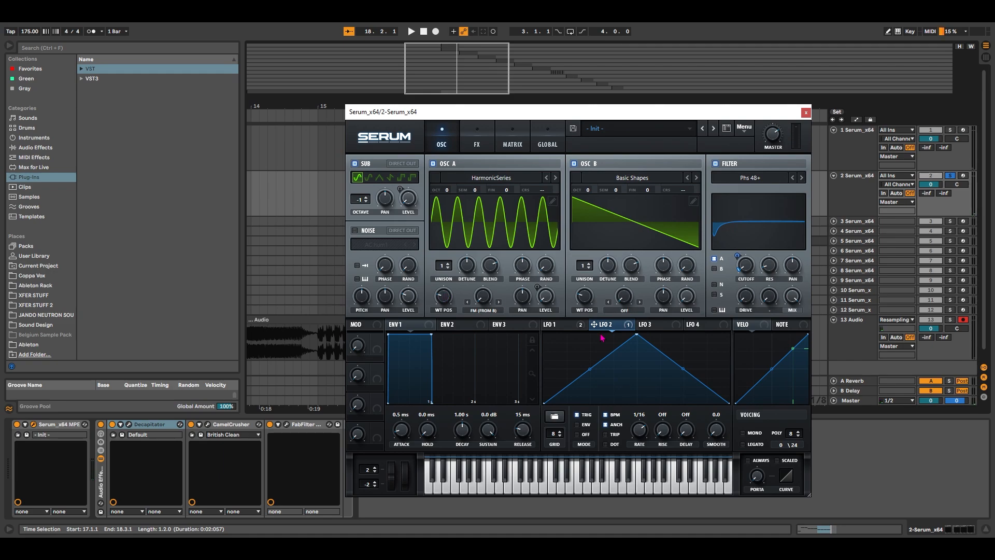
{"action": "left_click", "coordinate": [550, 324]}
{"action": "key", "text": "space"}
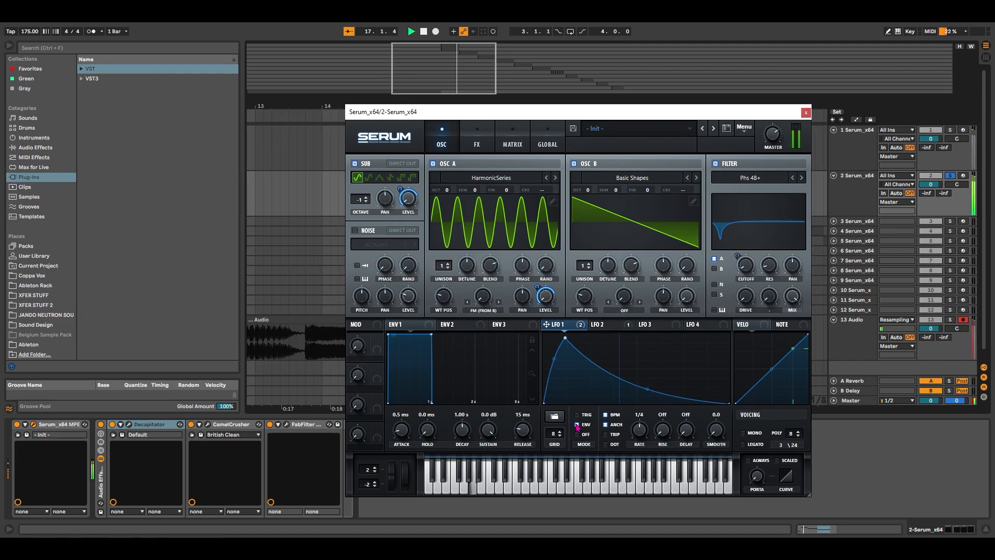
{"action": "key", "text": "space"}
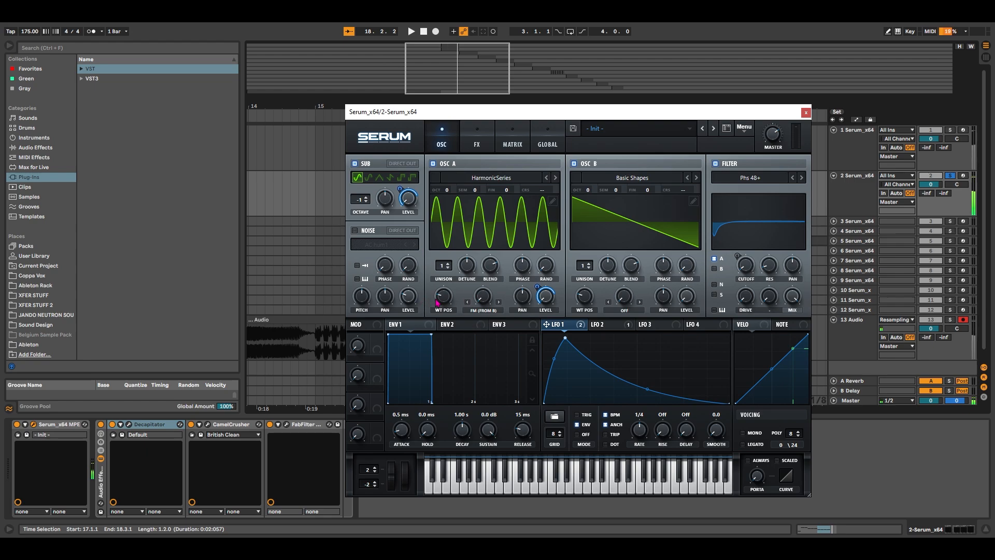
Review the effects page during playback and try oscillator A's wavetable position at 7
{"action": "left_click", "coordinate": [478, 148]}
{"action": "key", "text": "space"}
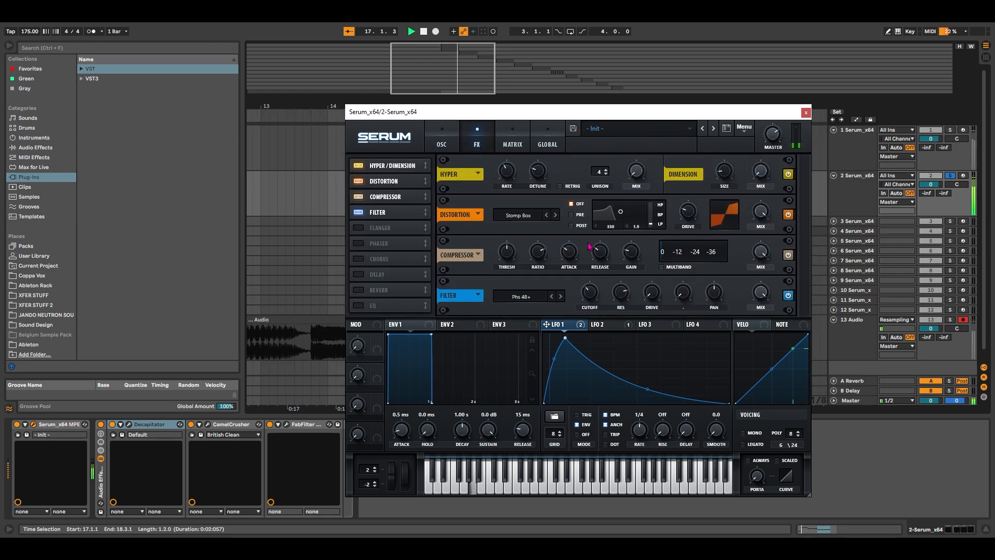
{"action": "left_click", "coordinate": [449, 139]}
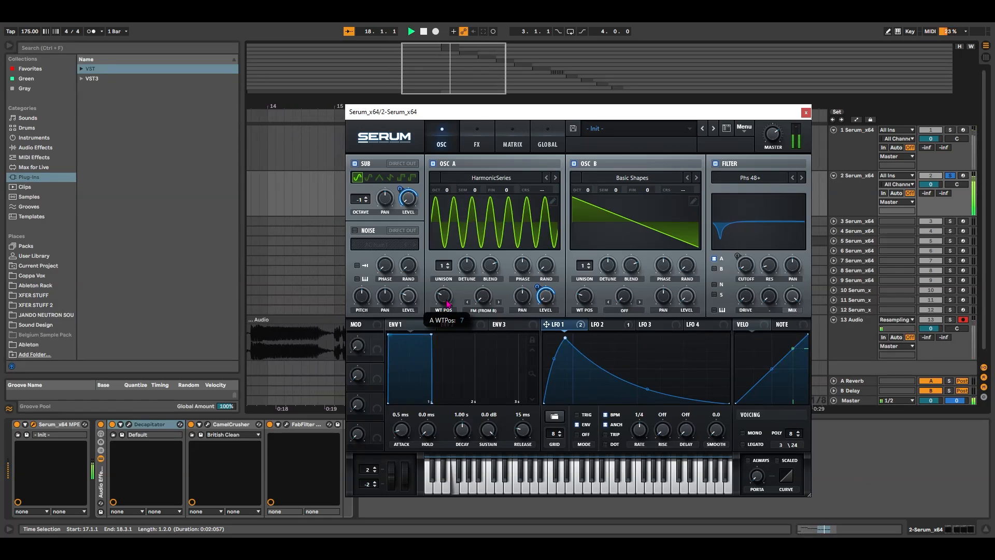
{"action": "left_click_drag", "start_coordinate": [448, 302], "coordinate": [449, 306]}
{"action": "key", "text": "space"}
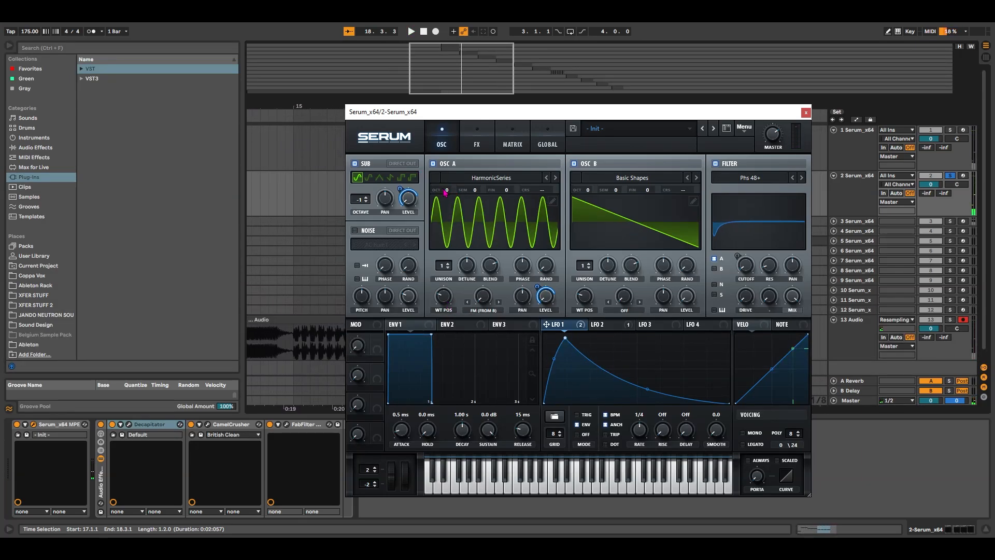
Try different octave settings on oscillators A and B while auditioning the clip
{"action": "mouse_move", "coordinate": [453, 191]}
{"action": "left_mouse_down"}
{"action": "mouse_move", "coordinate": [456, 213]}
{"action": "mouse_move", "coordinate": [457, 200]}
{"action": "left_mouse_up"}
{"action": "key", "text": "space"}
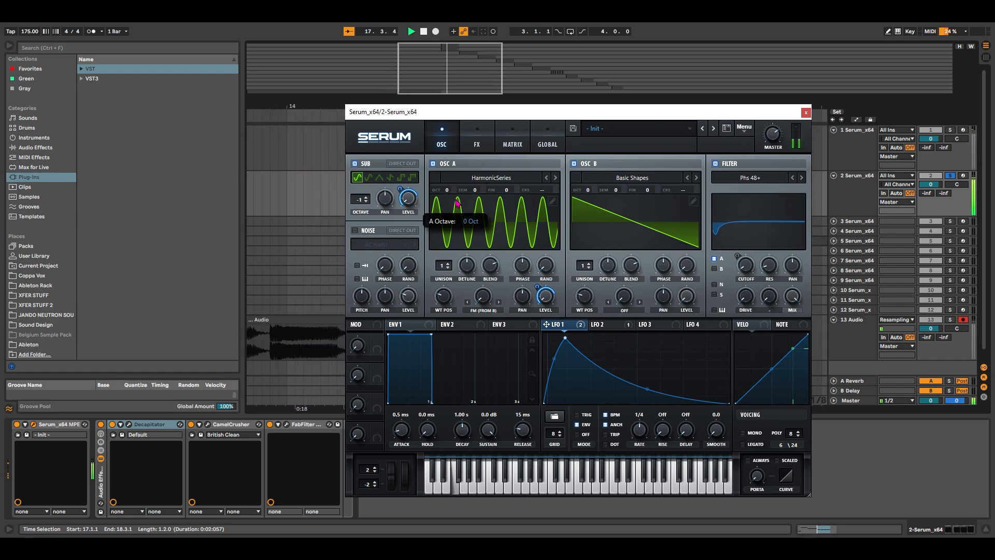
{"action": "mouse_move", "coordinate": [587, 189]}
{"action": "left_mouse_down"}
{"action": "mouse_move", "coordinate": [586, 208]}
{"action": "mouse_move", "coordinate": [593, 202]}
{"action": "left_mouse_up"}
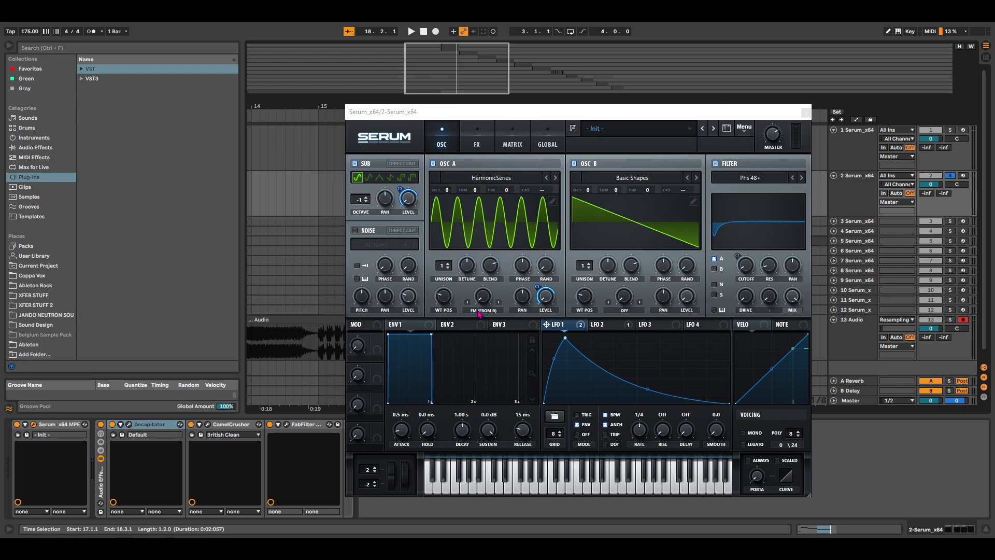
Adjust oscillator A's FM (From B) amount around 15% while auditioning the clip
{"action": "left_click", "coordinate": [490, 299]}
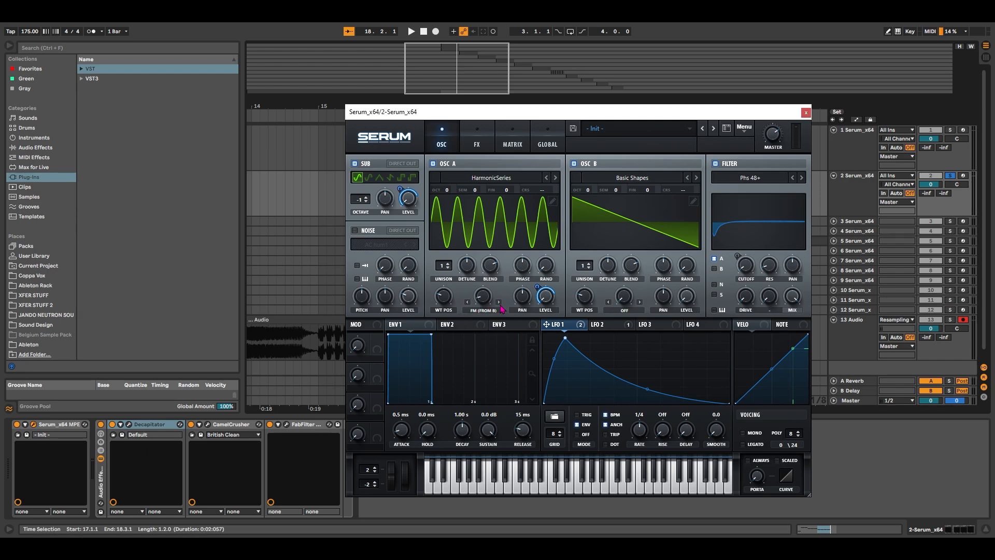
{"action": "key", "text": "space"}
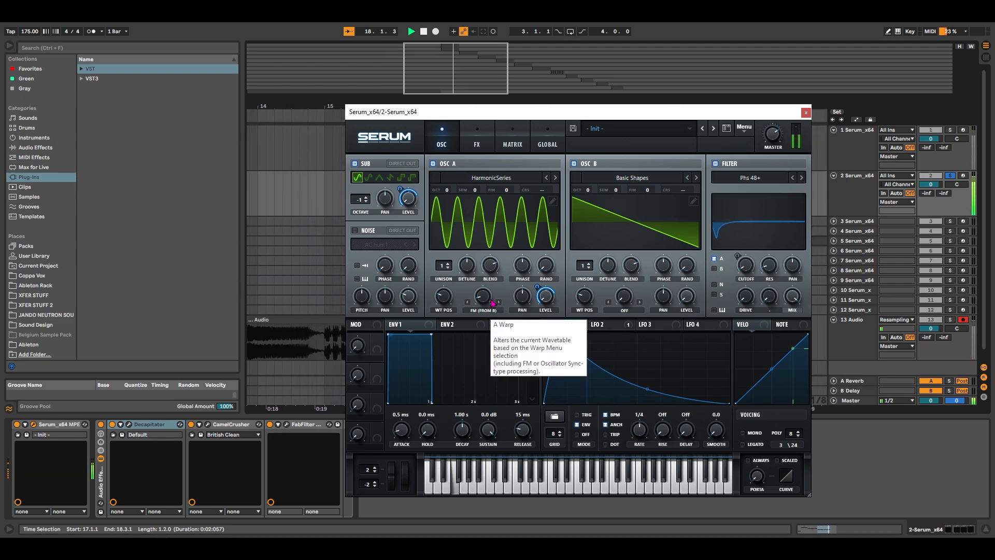
{"action": "key", "text": "space"}
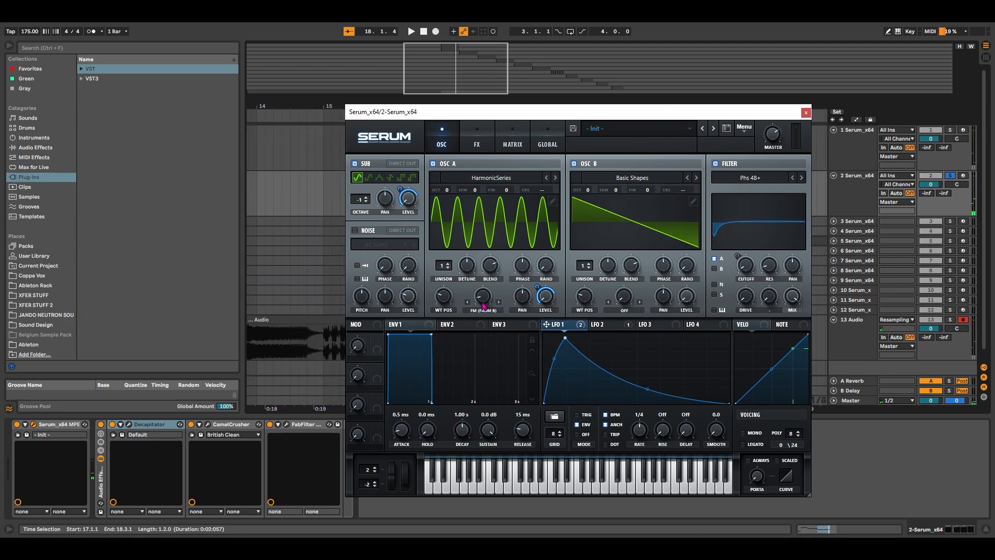
{"action": "key", "text": "space"}
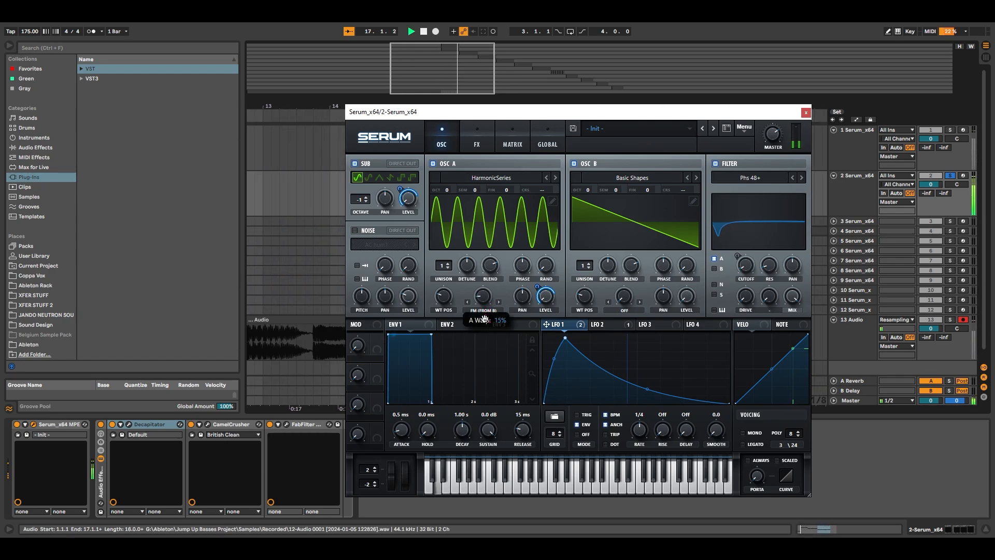
{"action": "left_click_drag", "start_coordinate": [486, 319], "coordinate": [487, 324]}
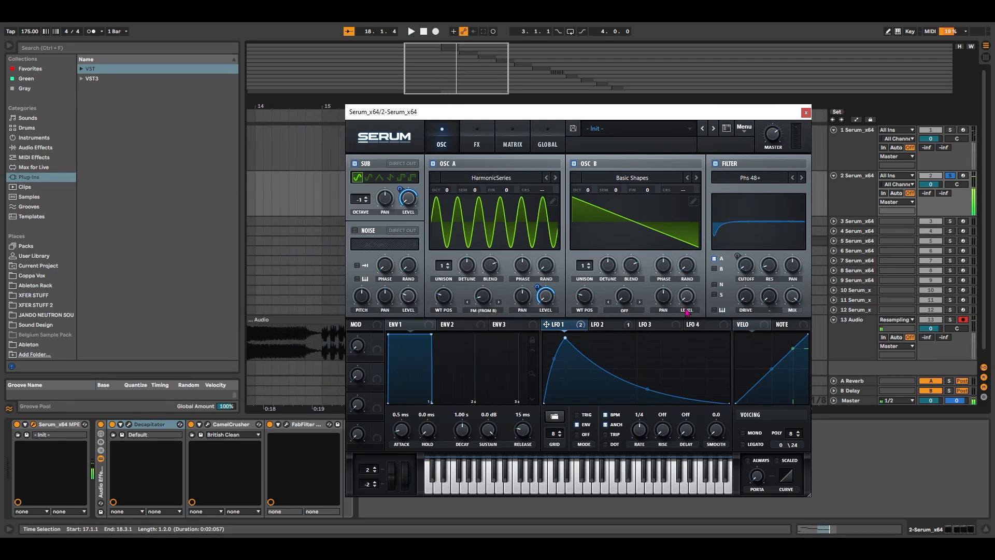
Try different cutoffs on the main Phs 48+ filter, raise its resonance to 70% and audition the clip
{"action": "left_click_drag", "start_coordinate": [748, 273], "coordinate": [805, 220]}
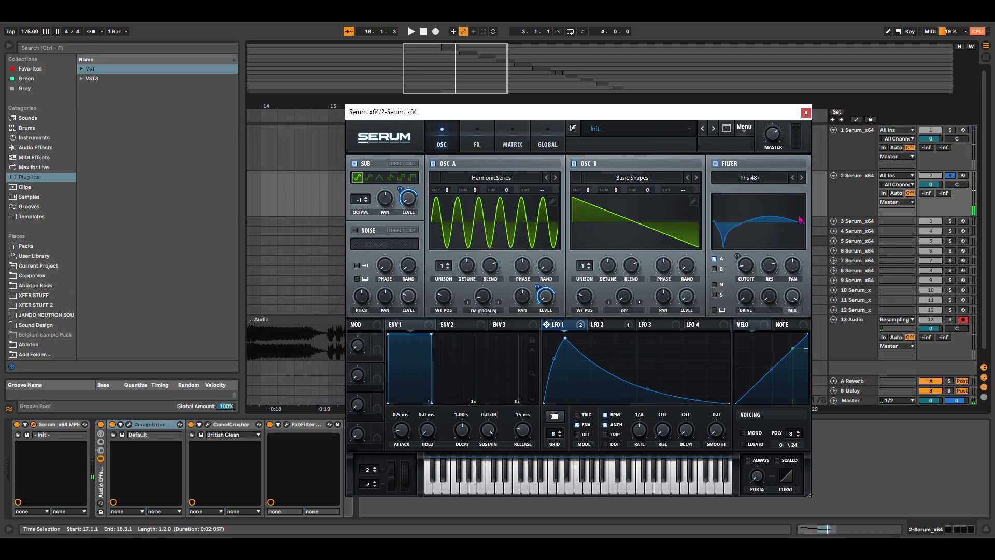
{"action": "key", "text": "space"}
{"action": "left_click_drag", "start_coordinate": [752, 269], "coordinate": [756, 330]}
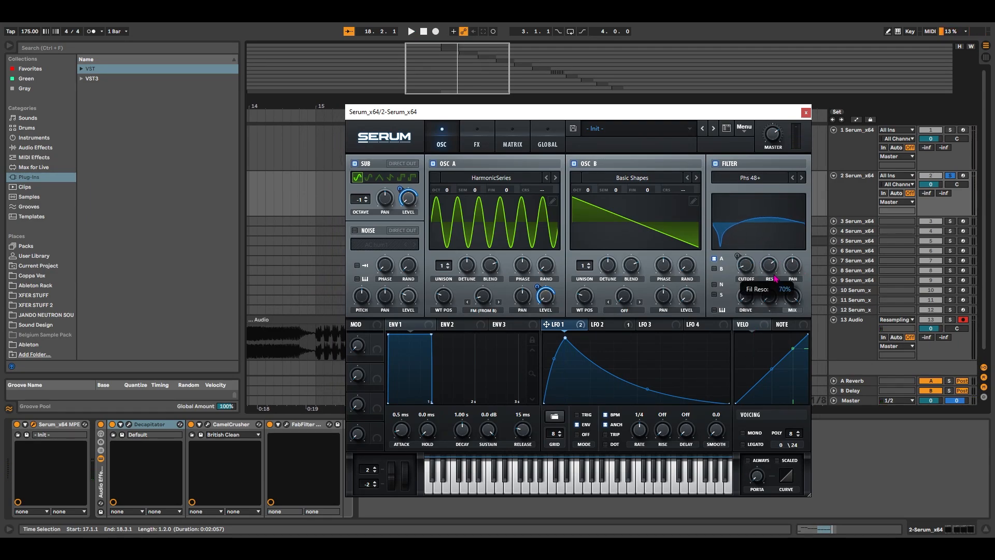
{"action": "key", "text": "space"}
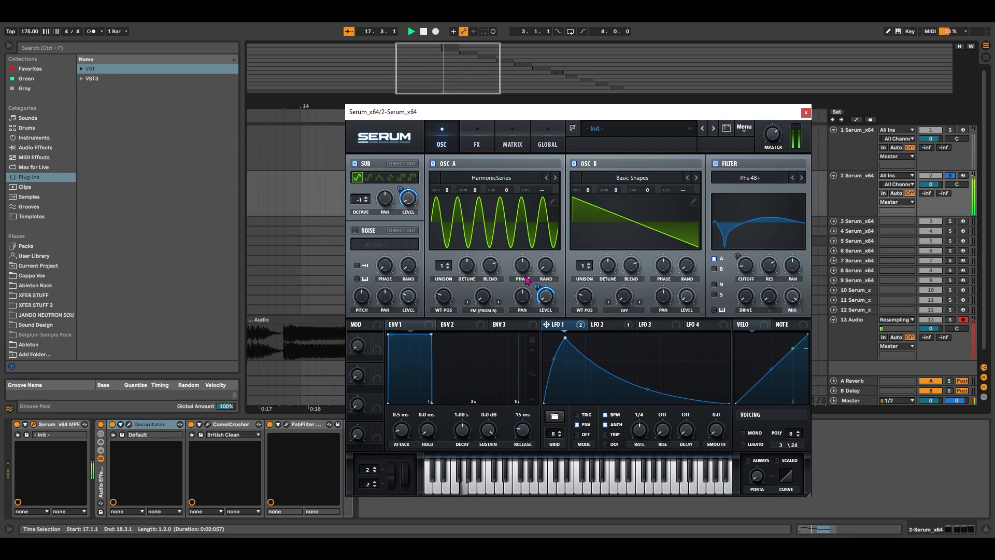
Stop playback, glance over Serum's effects page and close the plug-in window from the oscillator page
{"action": "key", "text": "space"}
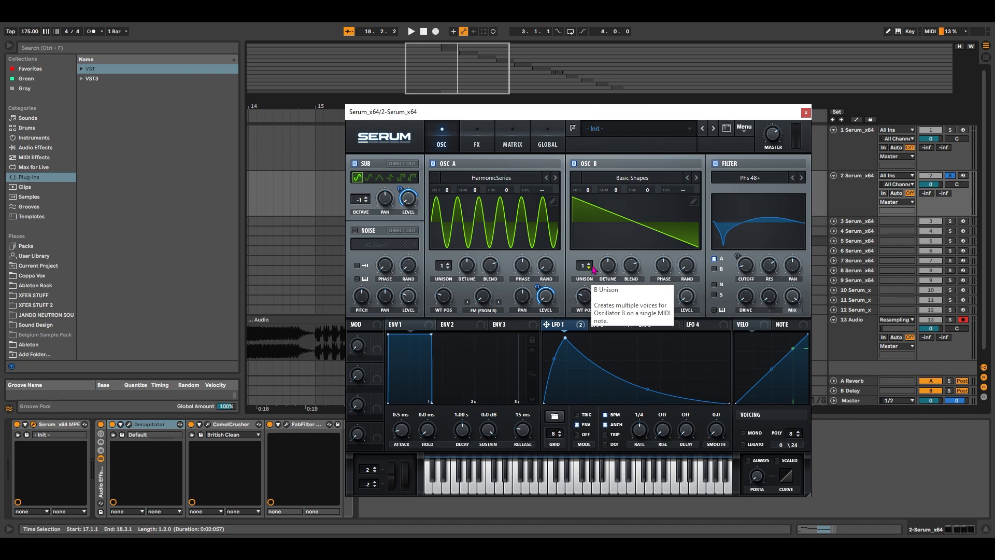
{"action": "mouse_move", "coordinate": [507, 115]}
{"action": "left_mouse_down"}
{"action": "mouse_move", "coordinate": [532, 128]}
{"action": "mouse_move", "coordinate": [505, 102]}
{"action": "left_mouse_up"}
{"action": "left_click", "coordinate": [475, 131]}
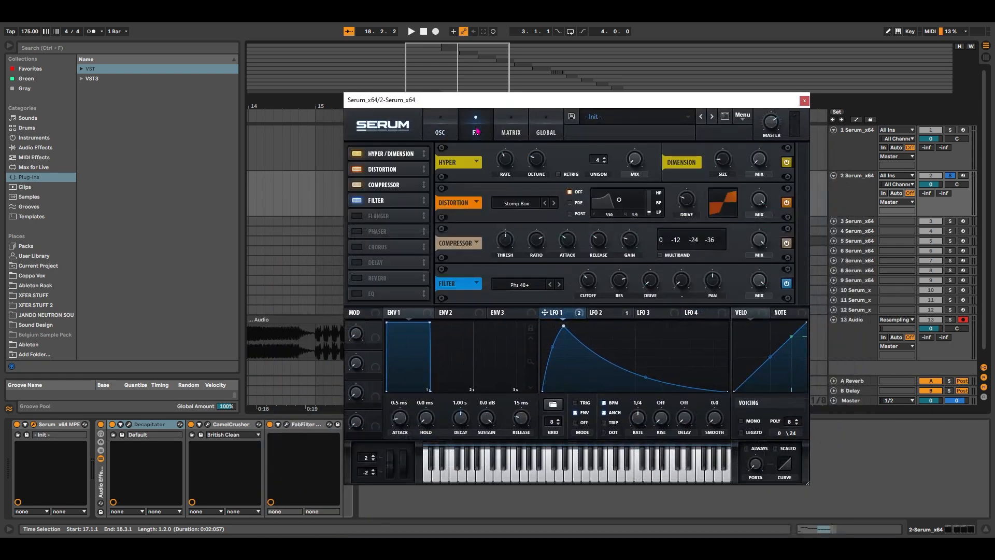
{"action": "left_click", "coordinate": [442, 131]}
{"action": "left_click_drag", "start_coordinate": [649, 104], "coordinate": [647, 152]}
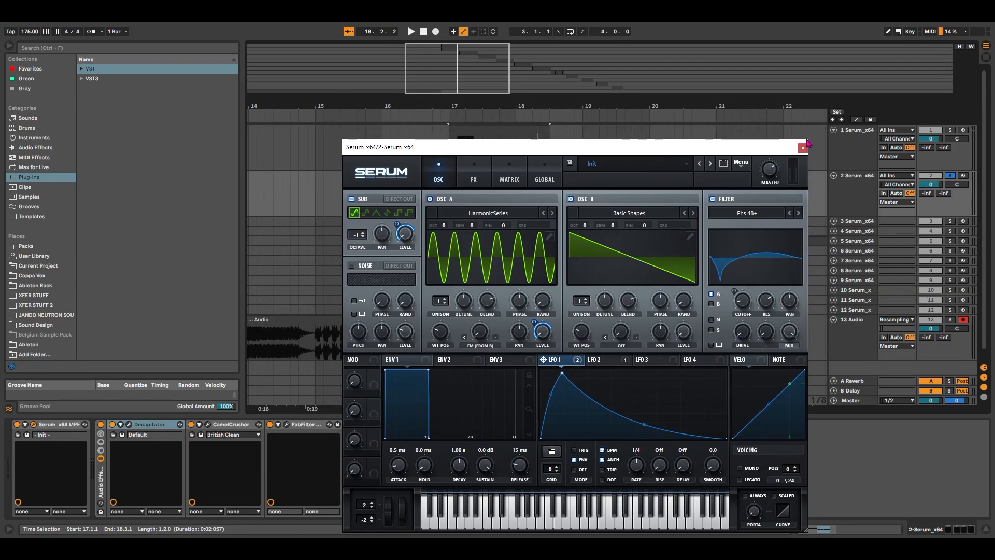
{"action": "left_click", "coordinate": [805, 148]}
Bring the start of the arrangement into view and select the recorded audio clip on track 13
{"action": "scroll", "coordinate": [537, 233], "scroll_direction": "down", "scroll_amount": 4}
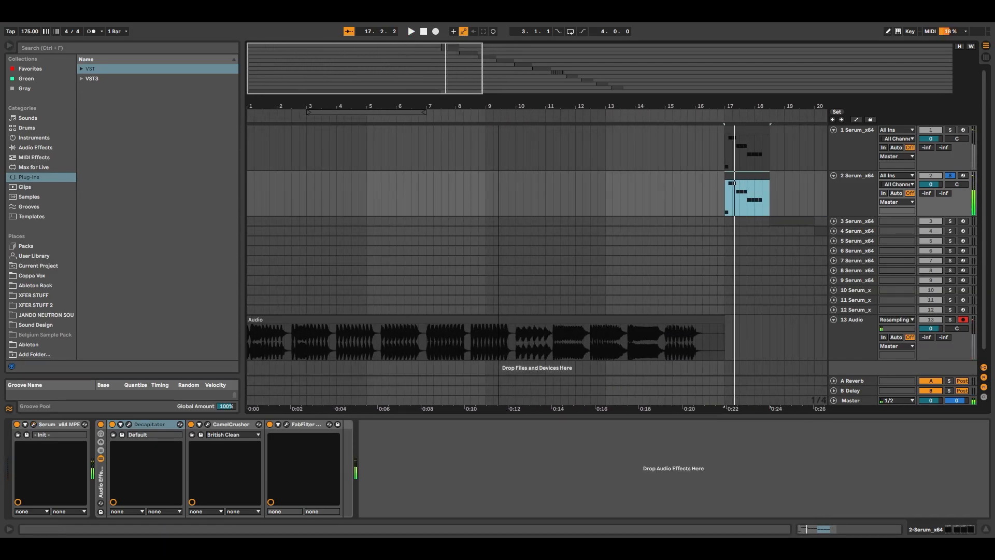
{"action": "left_click", "coordinate": [410, 327]}
{"action": "key", "text": "space"}
{"action": "scroll", "coordinate": [445, 314], "scroll_direction": "down", "scroll_amount": 1}
{"action": "left_click", "coordinate": [415, 310]}
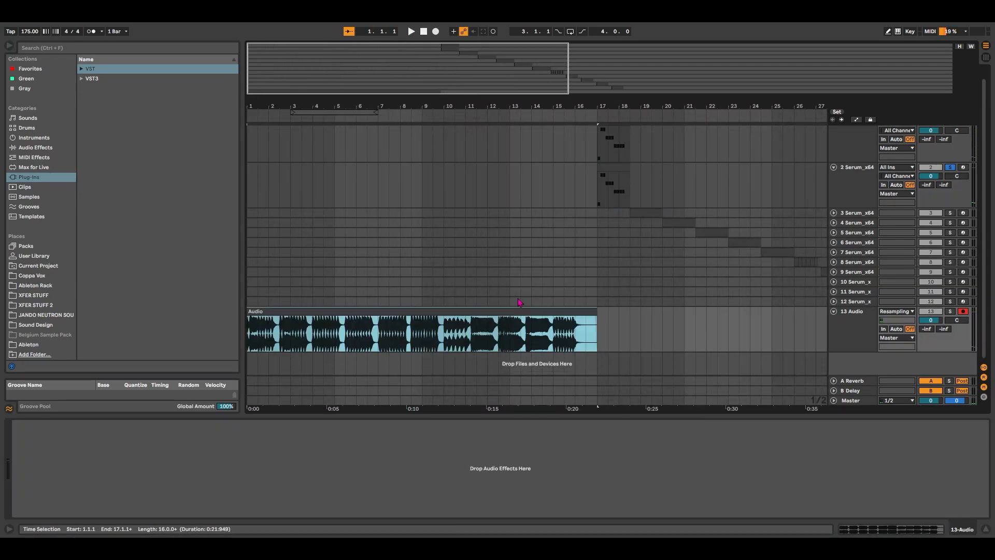
Select the clip on track 3 and collapse tracks 1 and 2
{"action": "scroll", "coordinate": [520, 302], "scroll_direction": "right", "scroll_amount": 5}
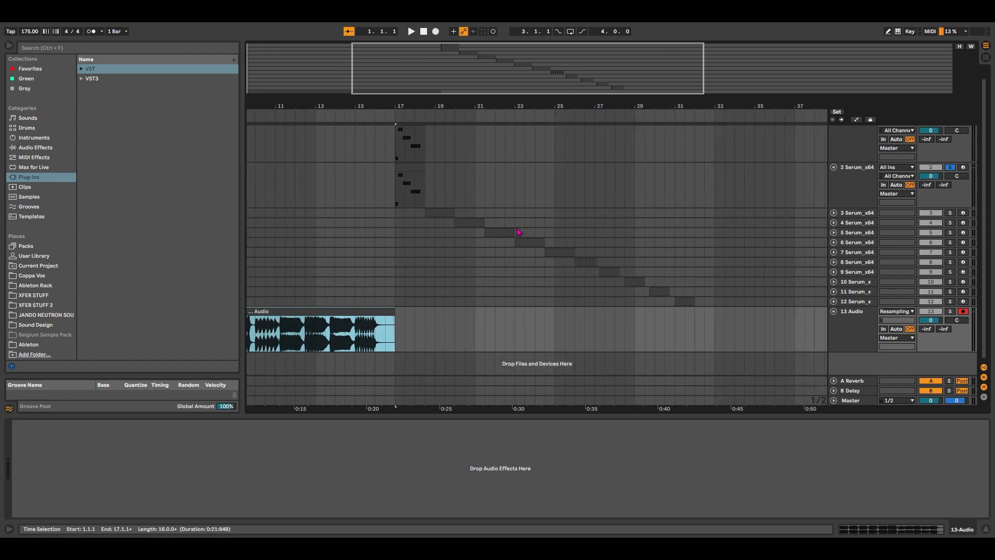
{"action": "left_click", "coordinate": [440, 212]}
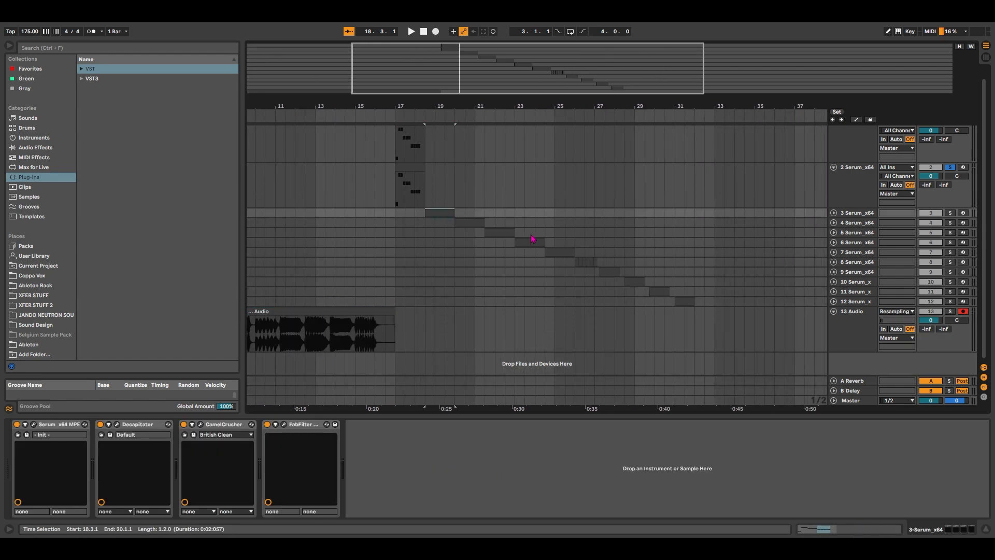
{"action": "left_click", "coordinate": [834, 167]}
{"action": "left_click", "coordinate": [834, 130]}
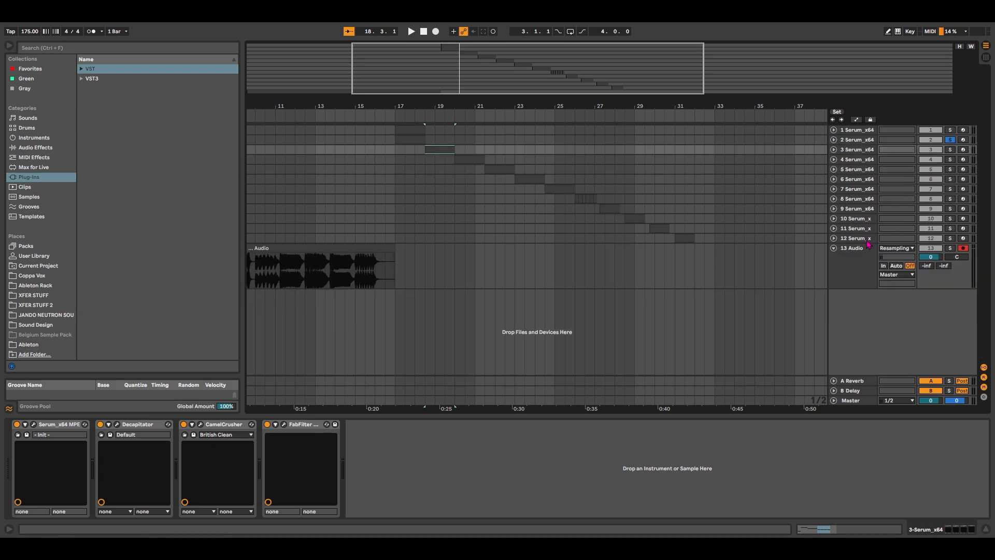
Select Serum tracks 3 to 12 and expand them all together to show their MIDI clips
{"action": "left_click", "coordinate": [867, 240]}
{"action": "left_click", "coordinate": [849, 150], "text": "shift"}
{"action": "left_click", "coordinate": [834, 149]}
{"action": "scroll", "coordinate": [617, 288], "scroll_direction": "up", "scroll_amount": 4}
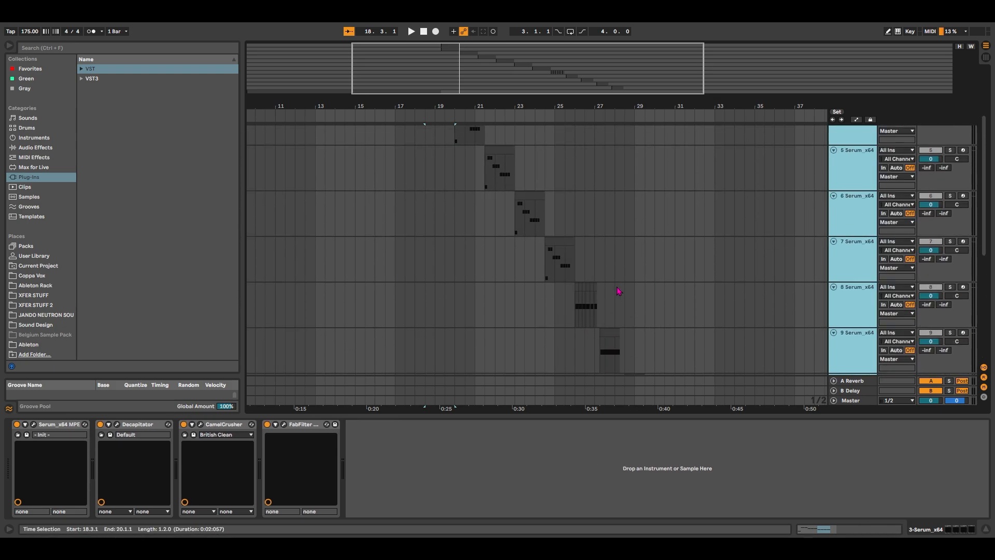
{"action": "scroll", "coordinate": [617, 288], "scroll_direction": "up", "scroll_amount": 3}
Solo tracks 4 and 5 in turn and audition the bass clip on each
{"action": "left_click", "coordinate": [473, 195]}
{"action": "key", "text": "s"}
{"action": "key", "text": "space"}
{"action": "key", "text": "space"}
{"action": "left_click", "coordinate": [569, 242]}
{"action": "key", "text": "s"}
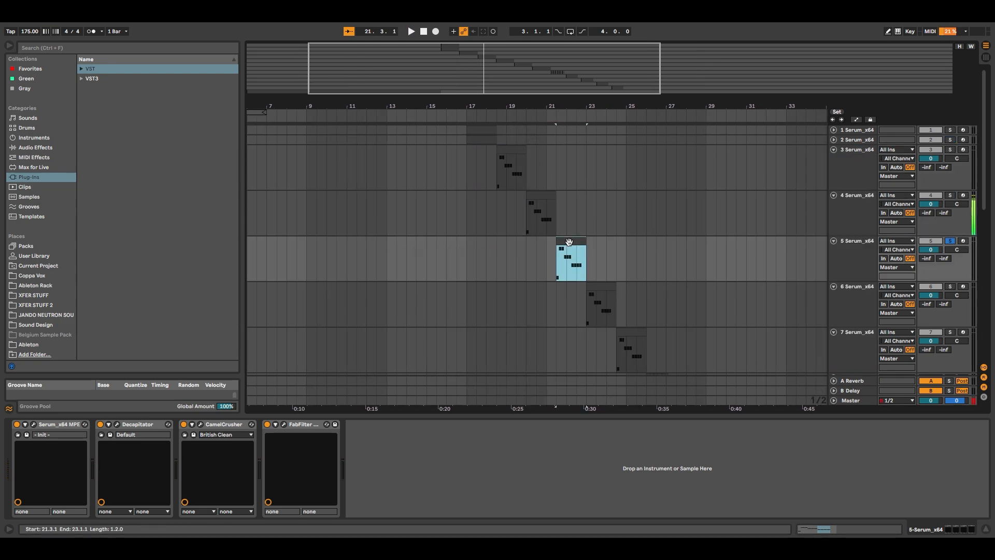
{"action": "key", "text": "space"}
{"action": "scroll", "coordinate": [622, 303], "scroll_direction": "down", "scroll_amount": 4}
Audition the bass clips on tracks 8, 7 and 9 one after another
{"action": "key", "text": "space"}
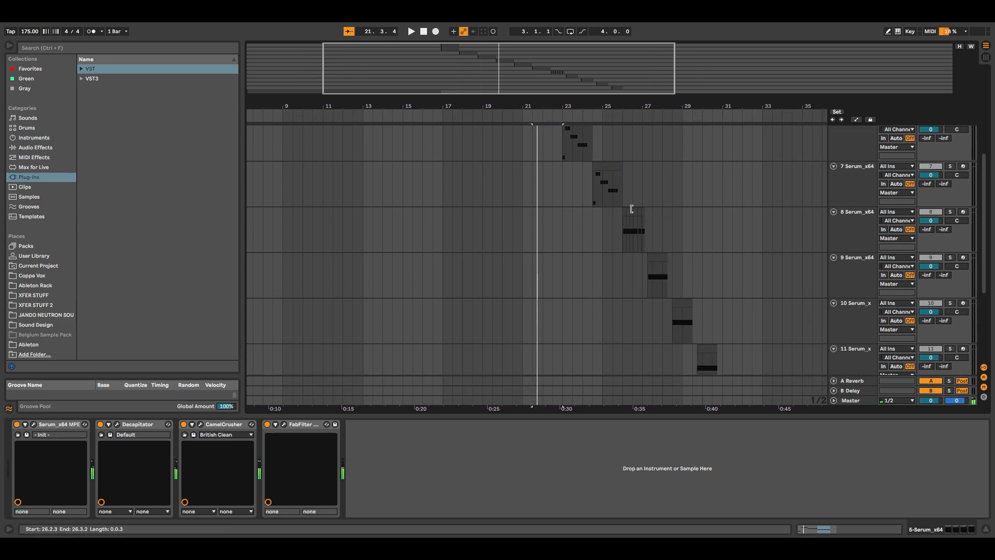
{"action": "left_click", "coordinate": [632, 209]}
{"action": "key", "text": "space"}
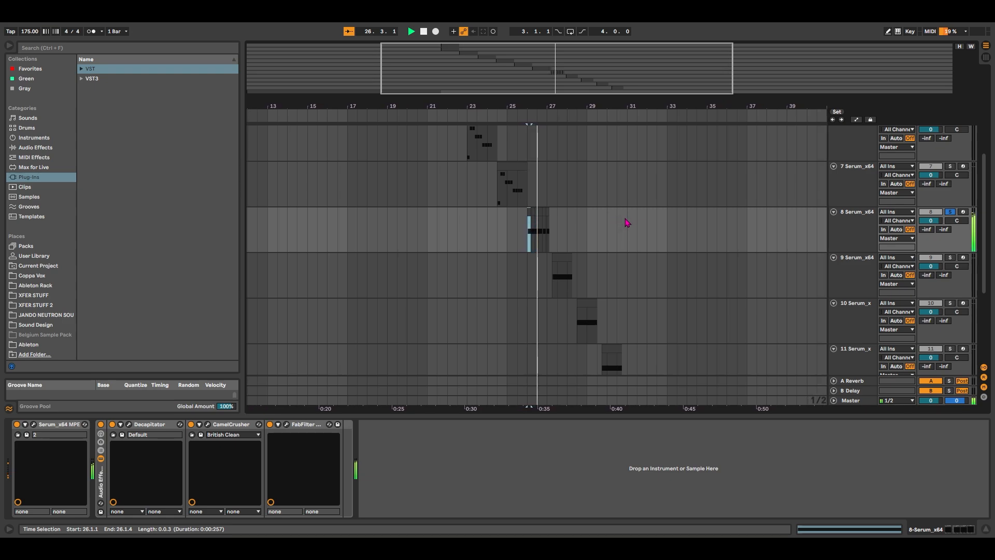
{"action": "left_click", "coordinate": [513, 182]}
{"action": "key", "text": "space"}
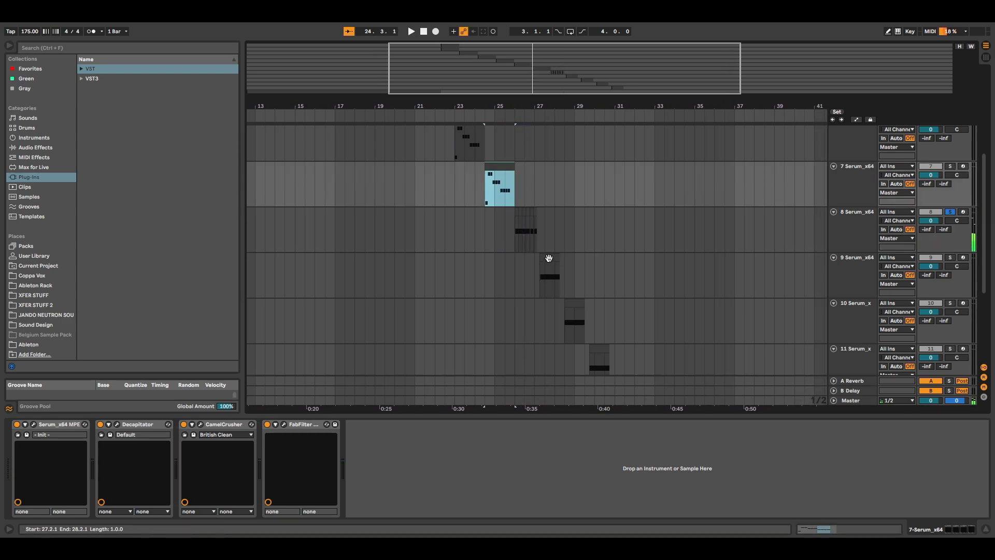
{"action": "left_click", "coordinate": [549, 259]}
{"action": "key", "text": "space"}
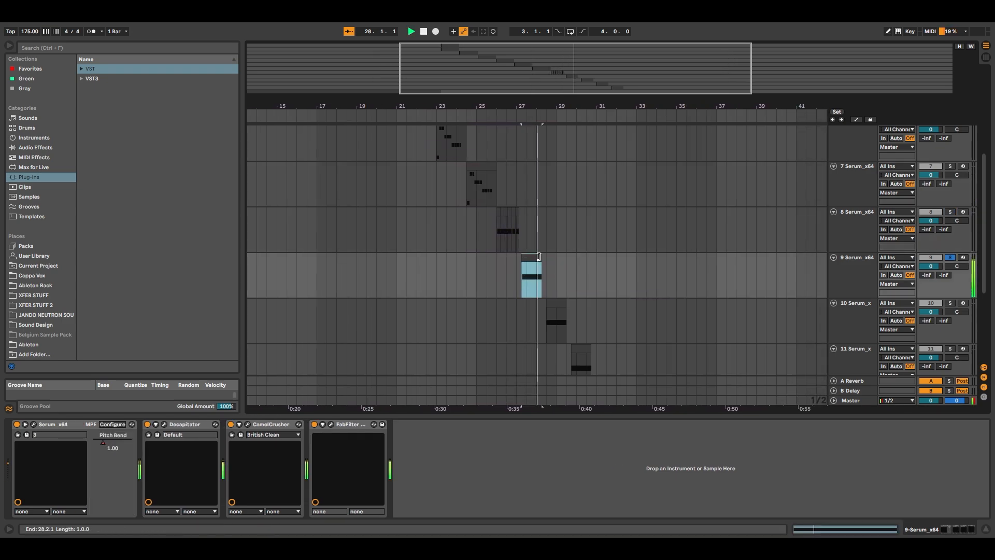
{"action": "scroll", "coordinate": [570, 212], "scroll_direction": "down", "scroll_amount": 2}
{"action": "scroll", "coordinate": [539, 223], "scroll_direction": "up", "scroll_amount": 5}
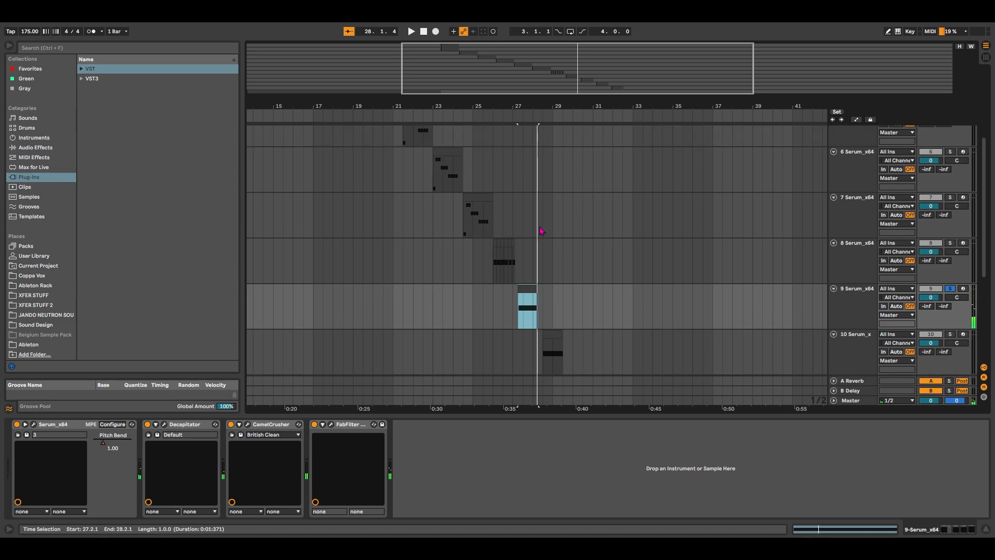
Select tracks 3 to 8, collapse them together and clear the active track solo
{"action": "left_click", "coordinate": [862, 348]}
{"action": "scroll", "coordinate": [862, 312], "scroll_direction": "up", "scroll_amount": 2}
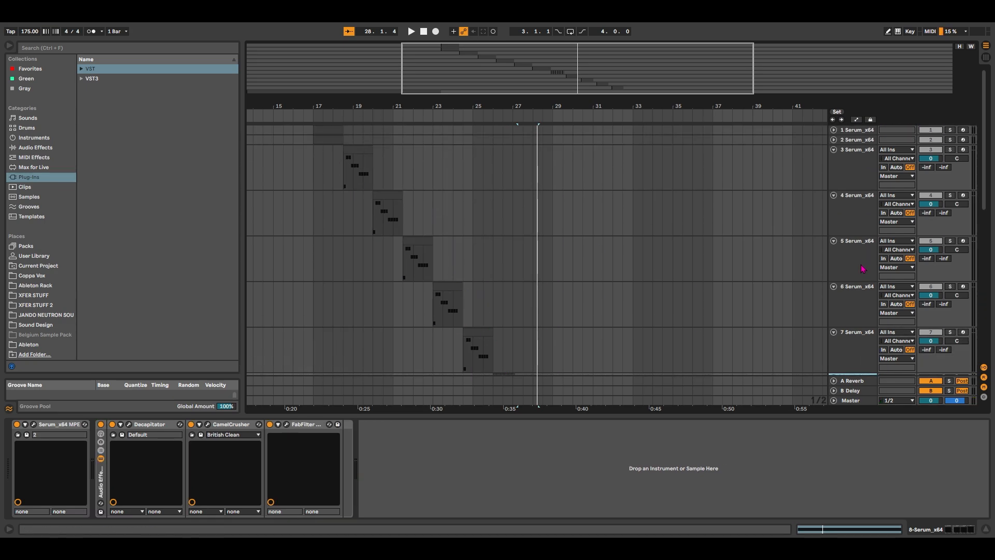
{"action": "left_click", "coordinate": [851, 154], "text": "shift"}
{"action": "left_click", "coordinate": [833, 151]}
{"action": "key", "text": "s"}
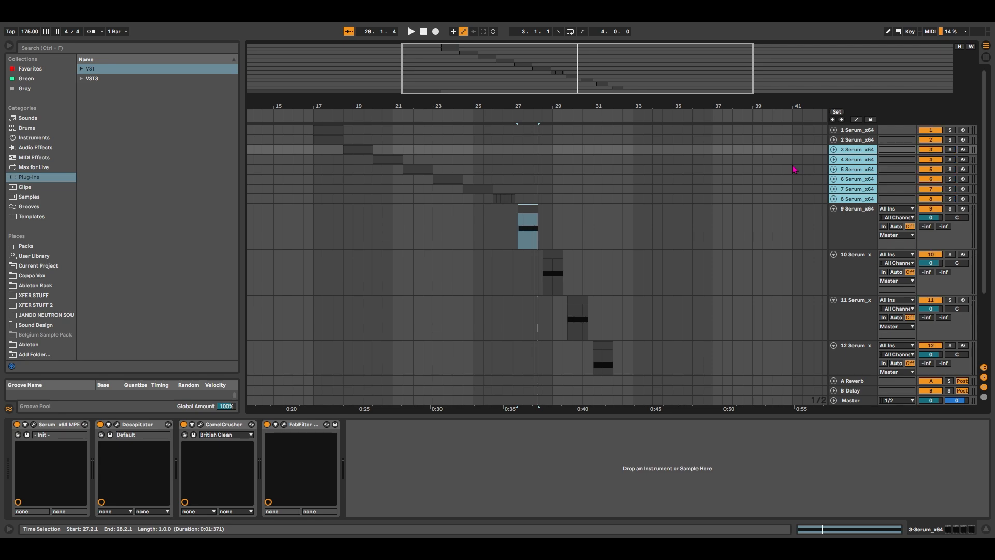